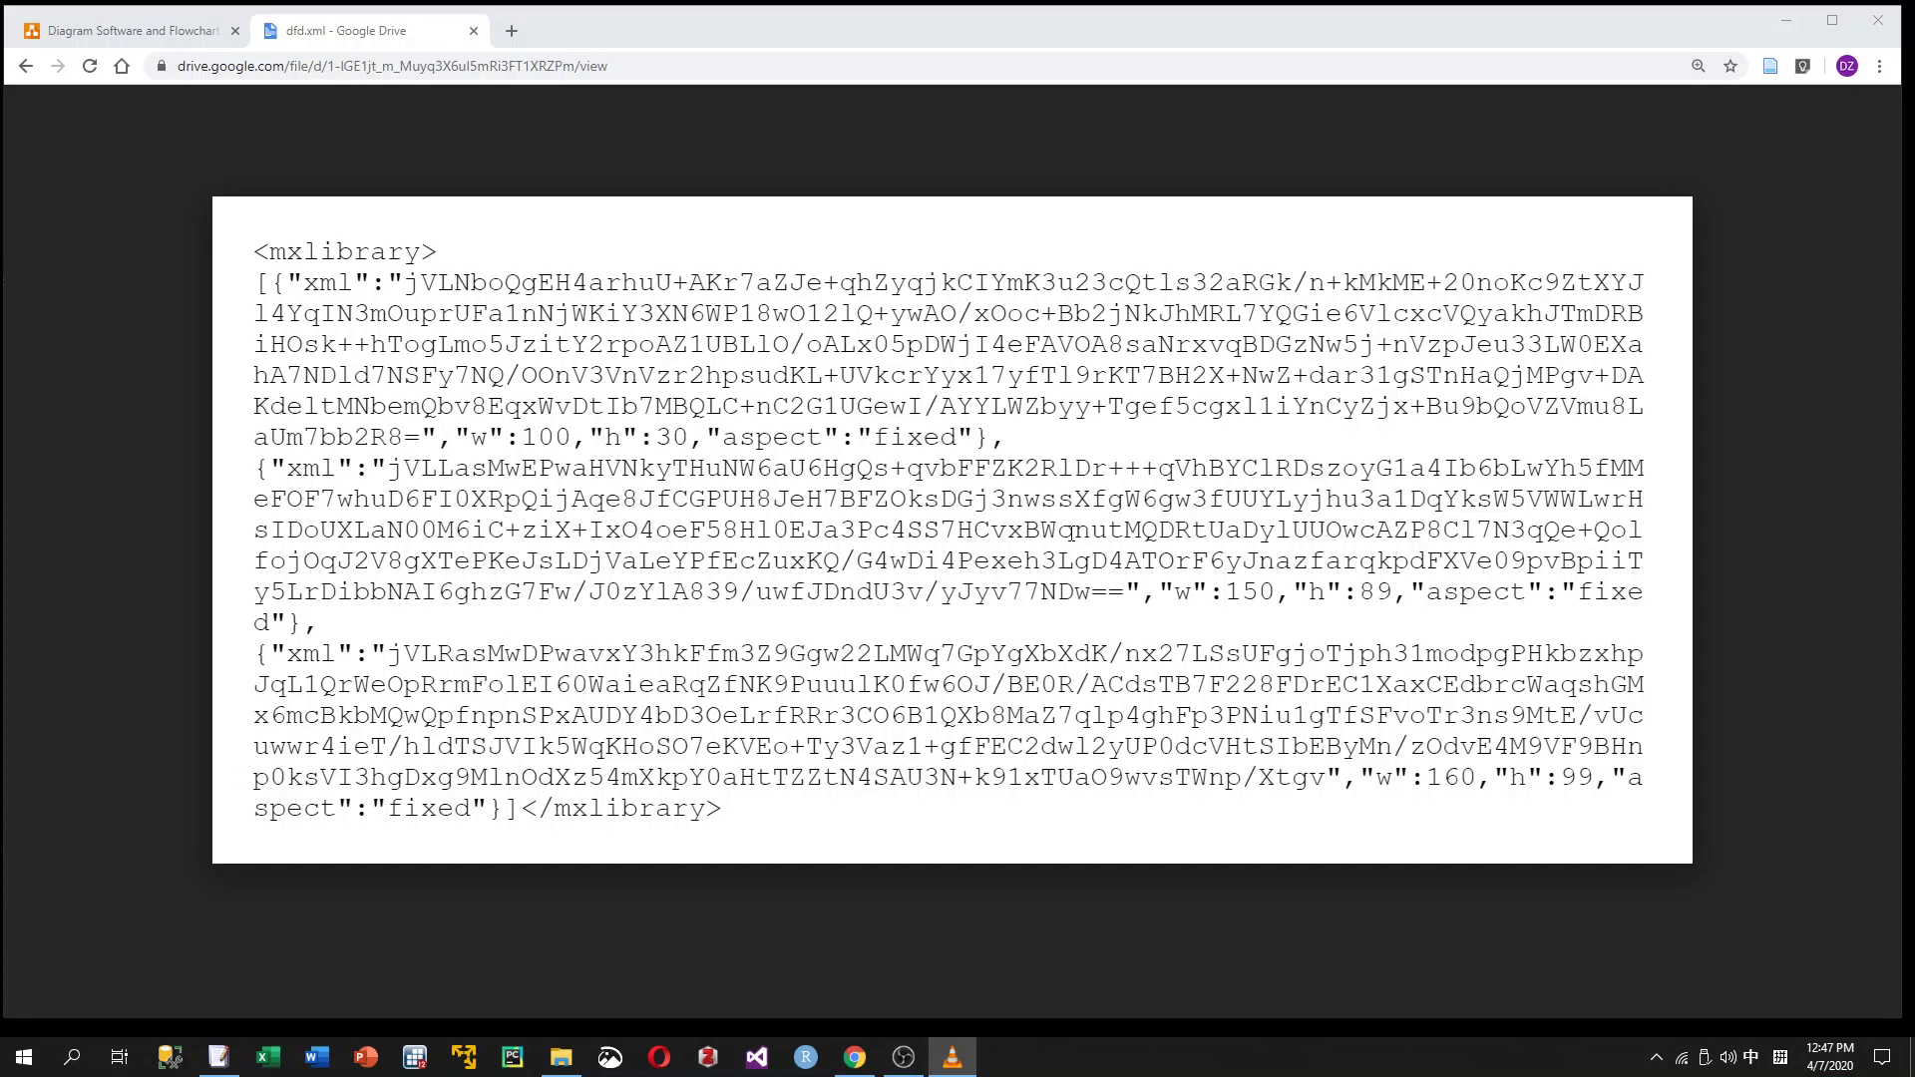
# Download dfd.xml from Google Drive and save it to the Desktop folder
pyautogui.moveTo(762, 128)
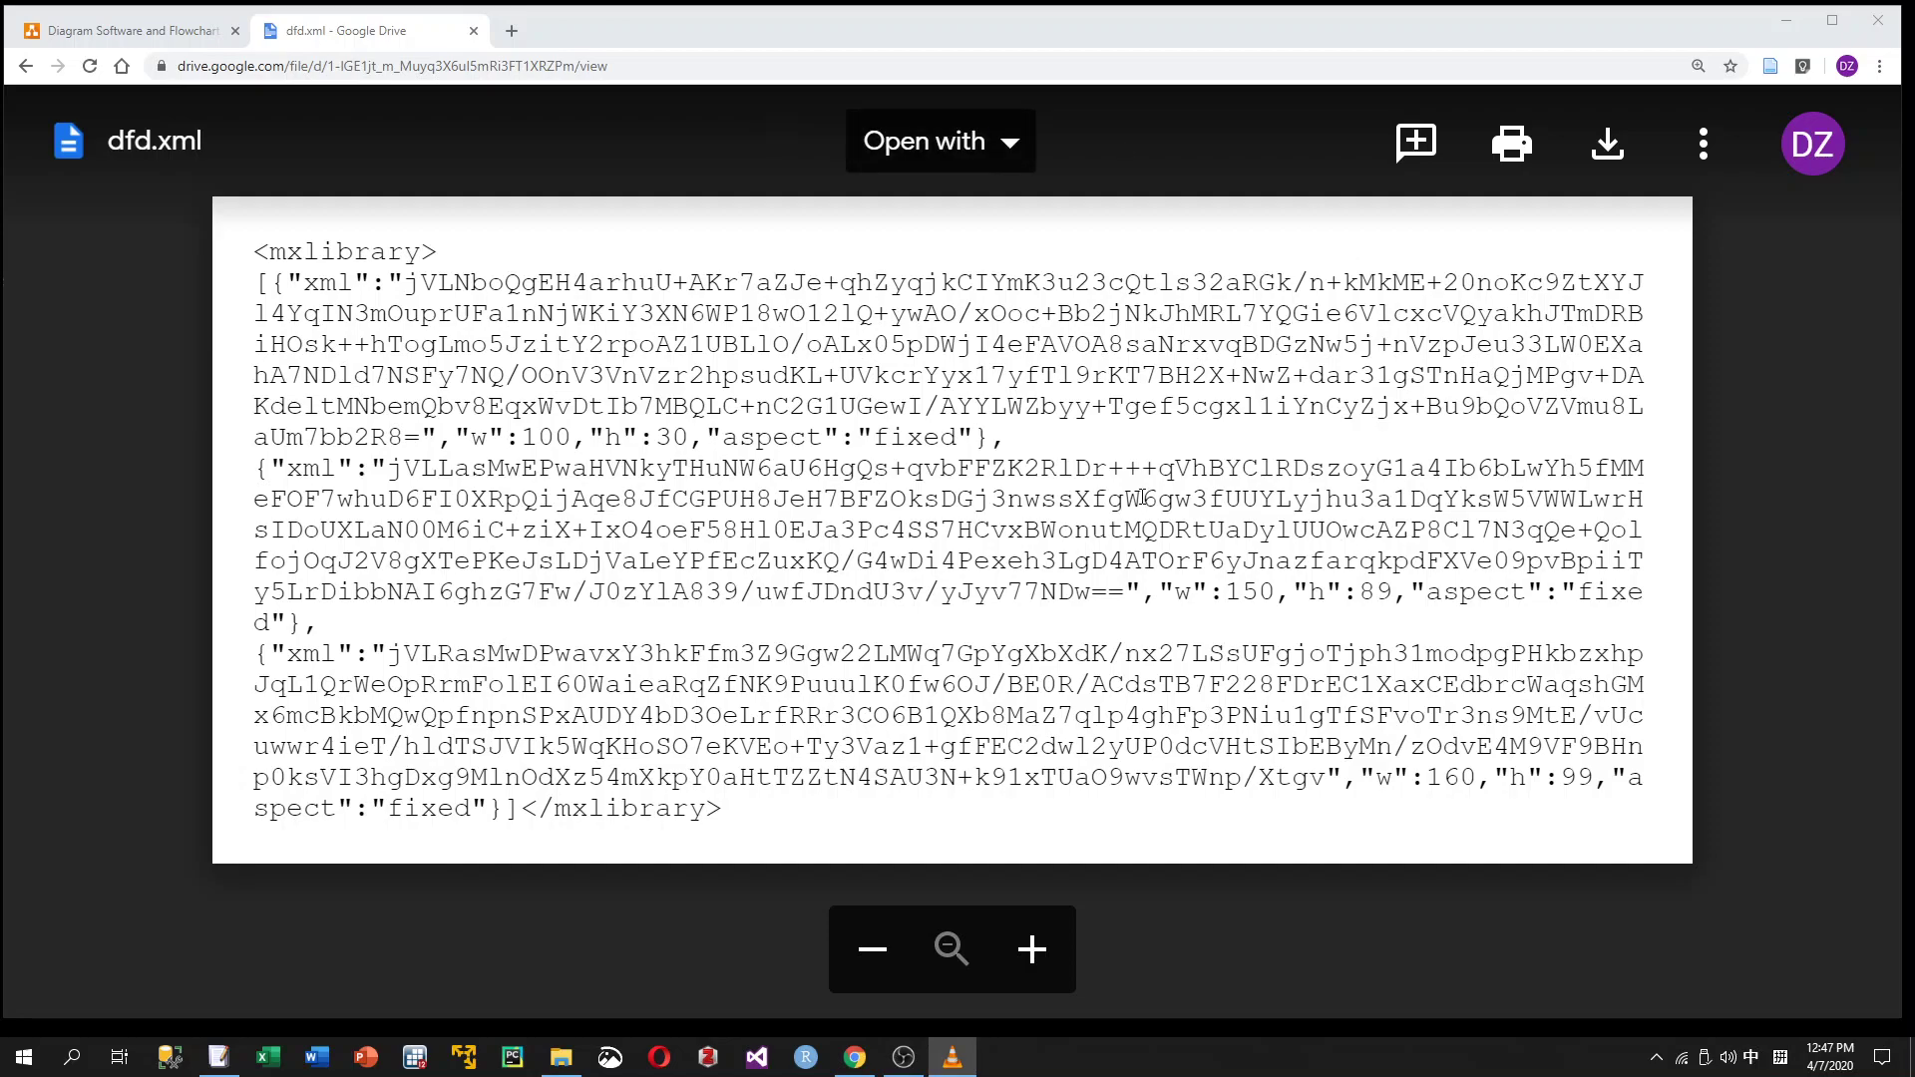
pyautogui.click(1606, 160)
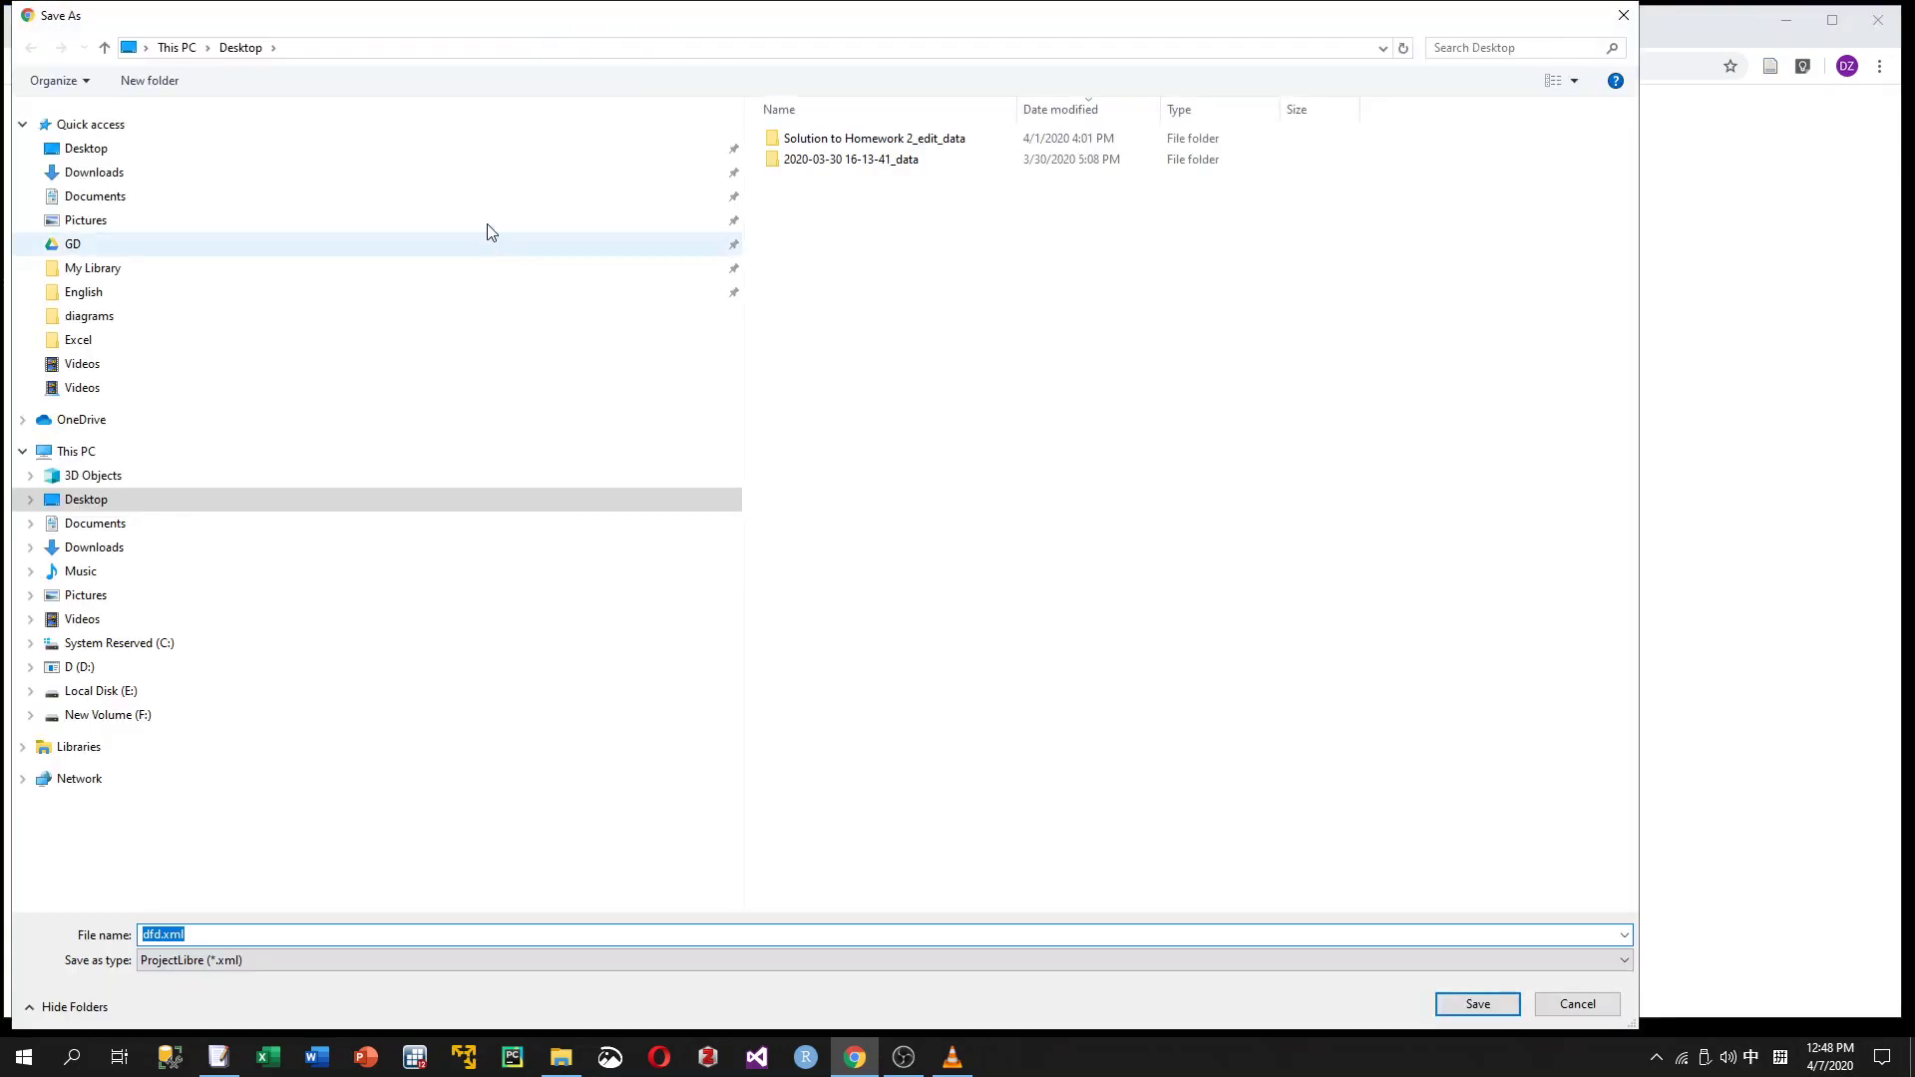
pyautogui.click(416, 158)
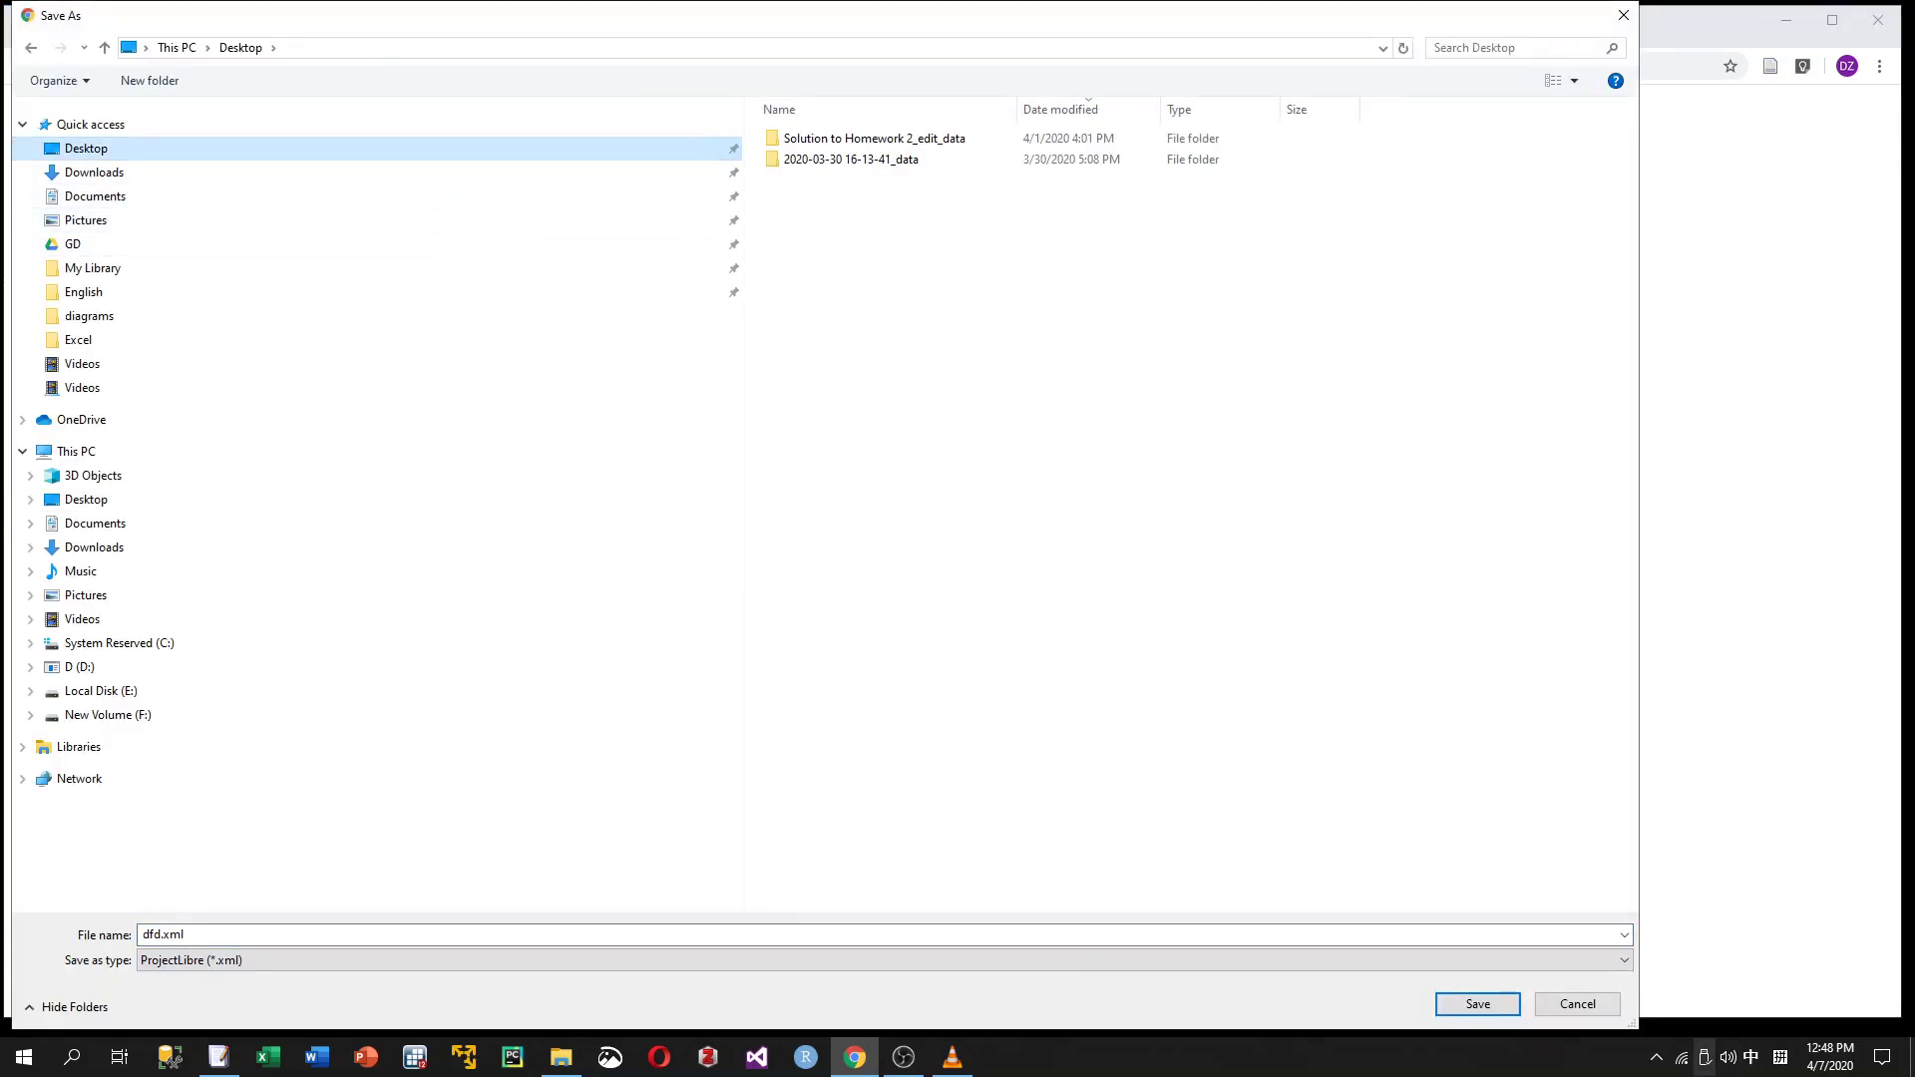
pyautogui.click(1478, 1005)
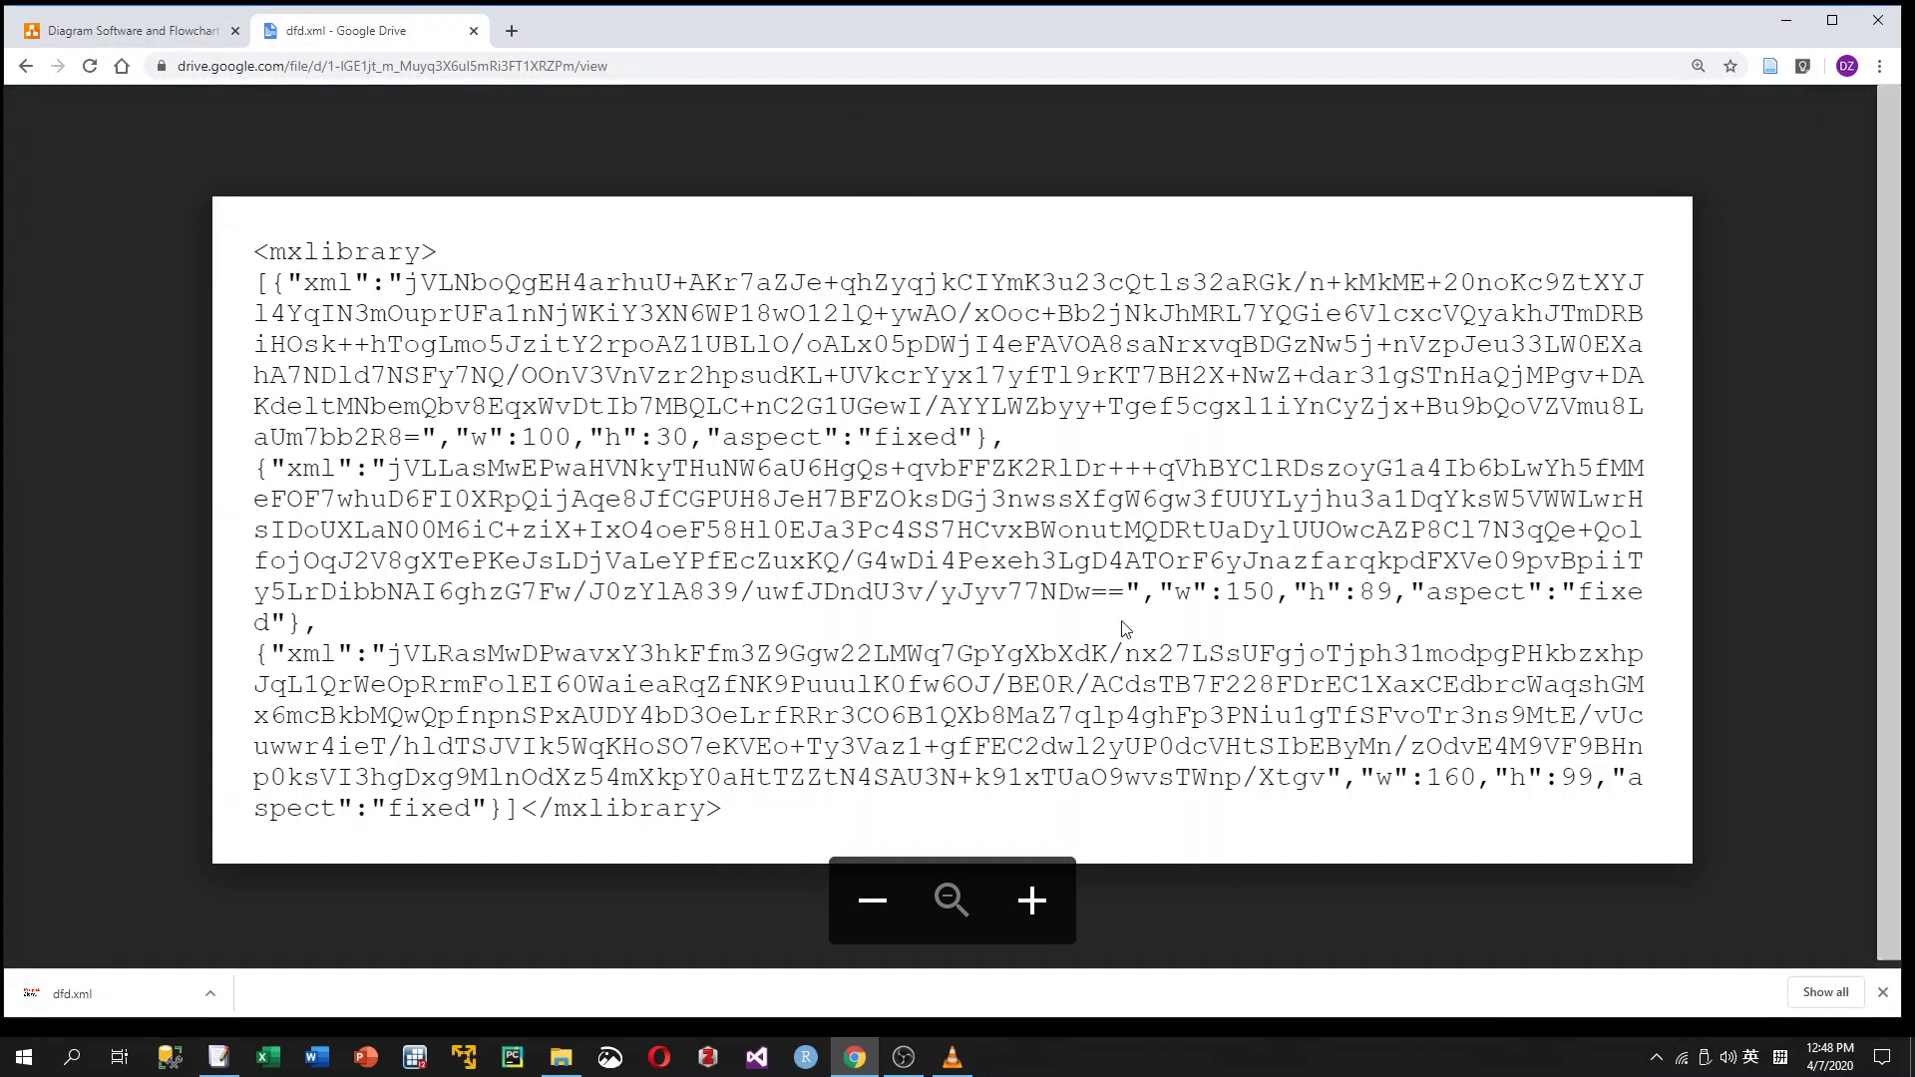
# Switch to diagrams.net and create a new blank diagram from the Basic templates, with Device as the storage location
pyautogui.click(171, 40)
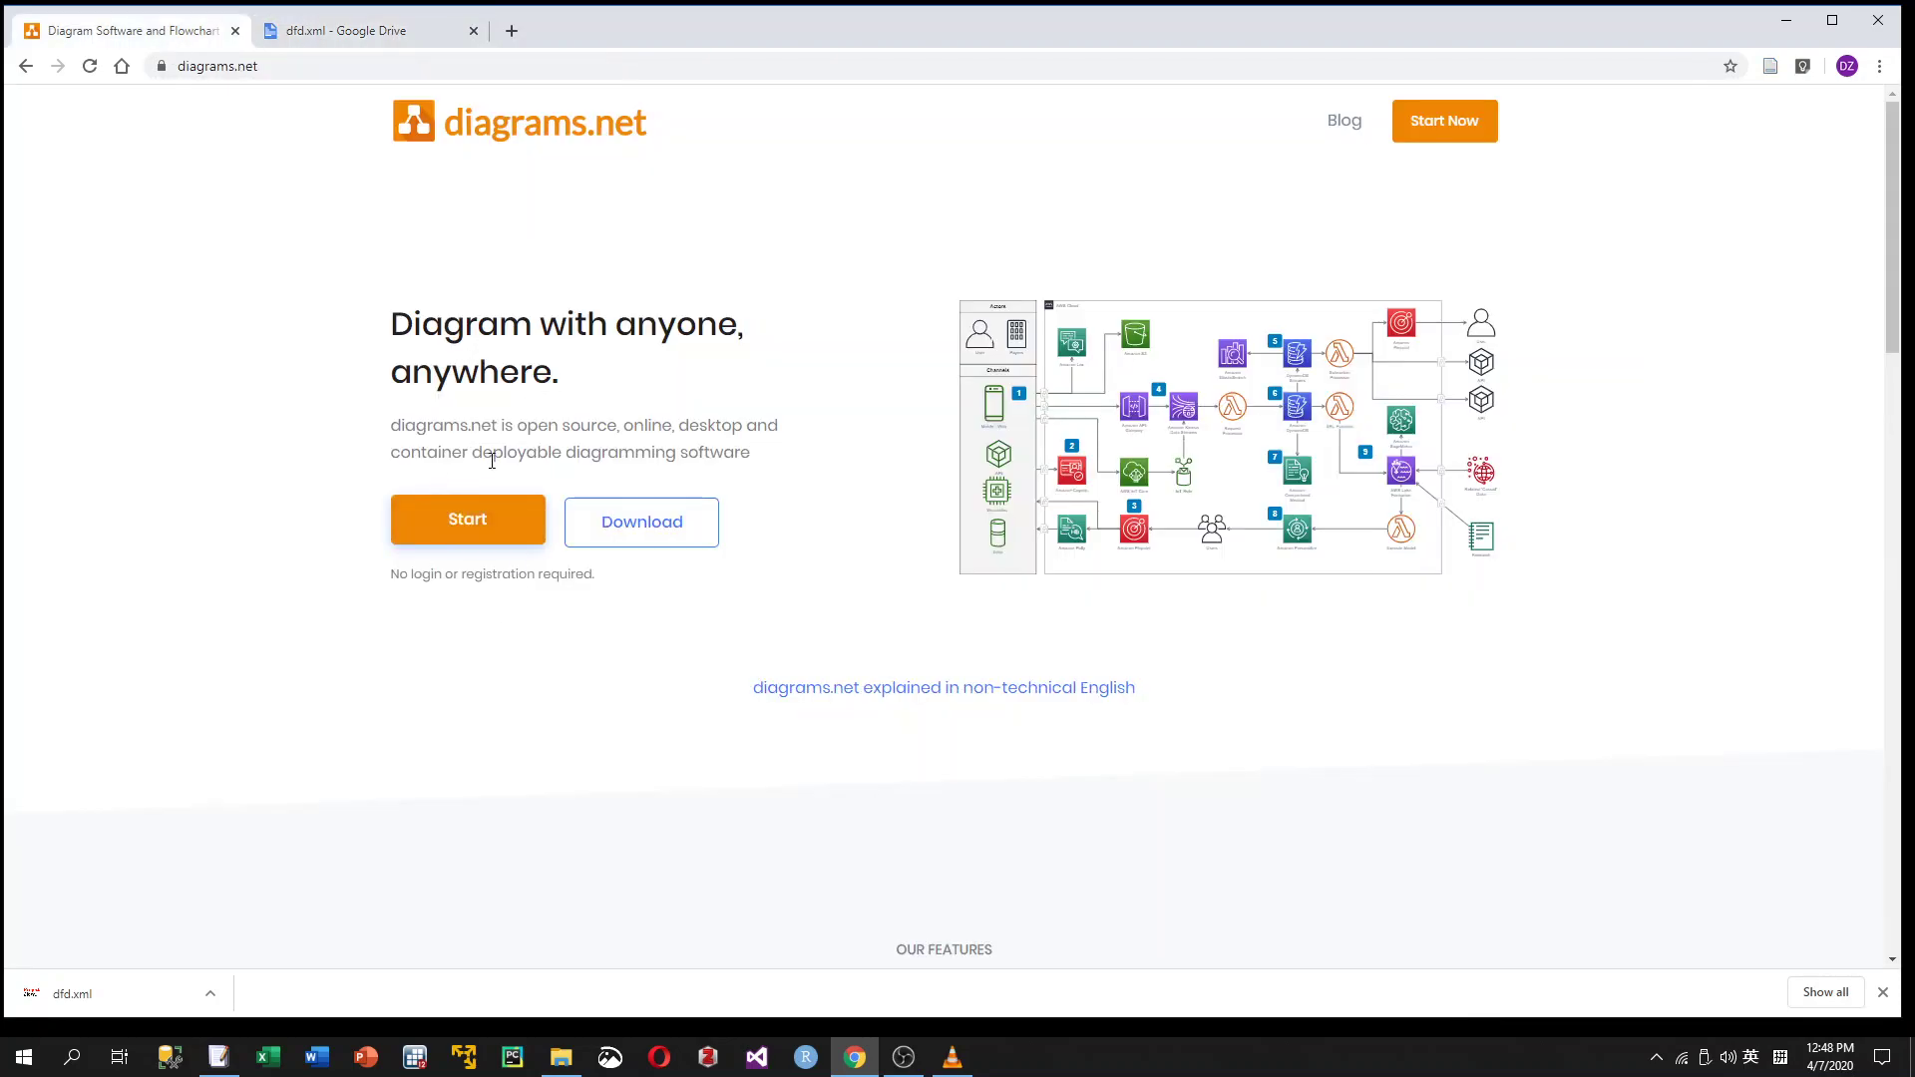
pyautogui.click(526, 513)
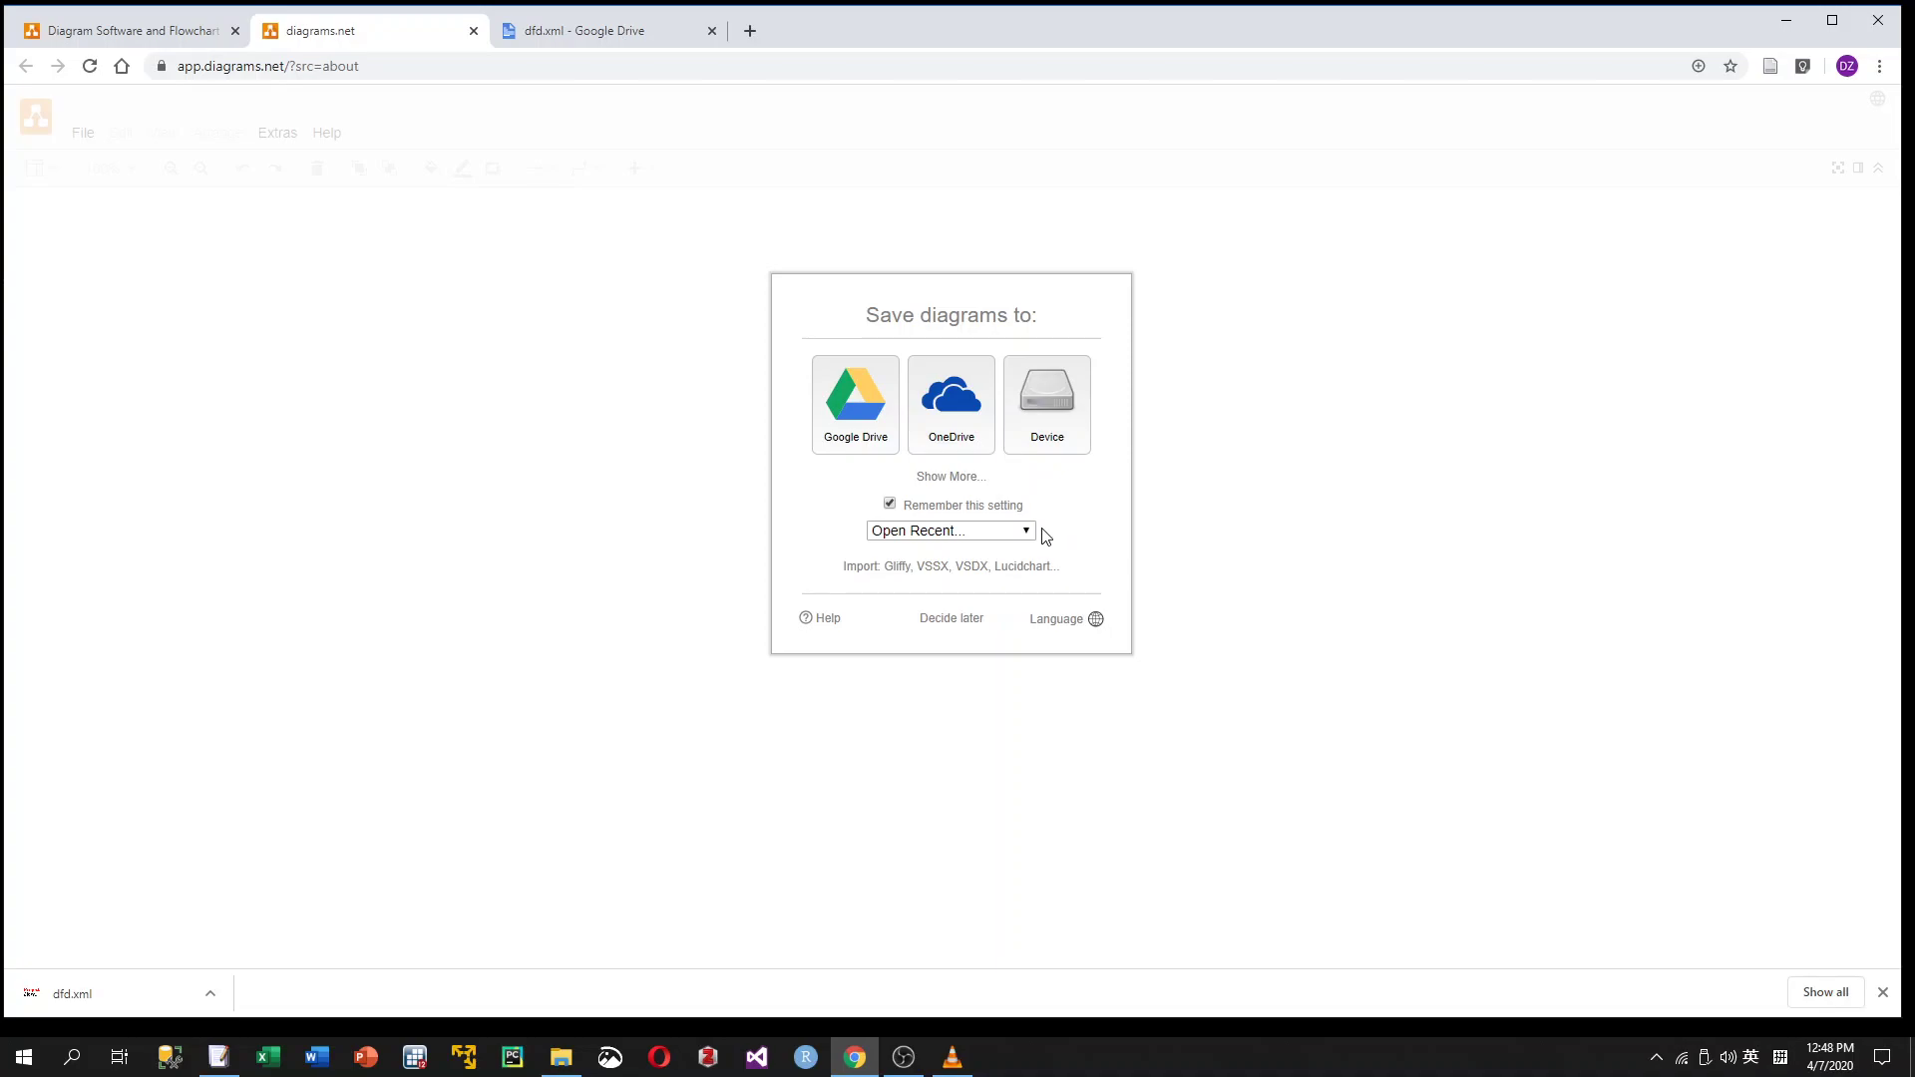
pyautogui.click(1048, 421)
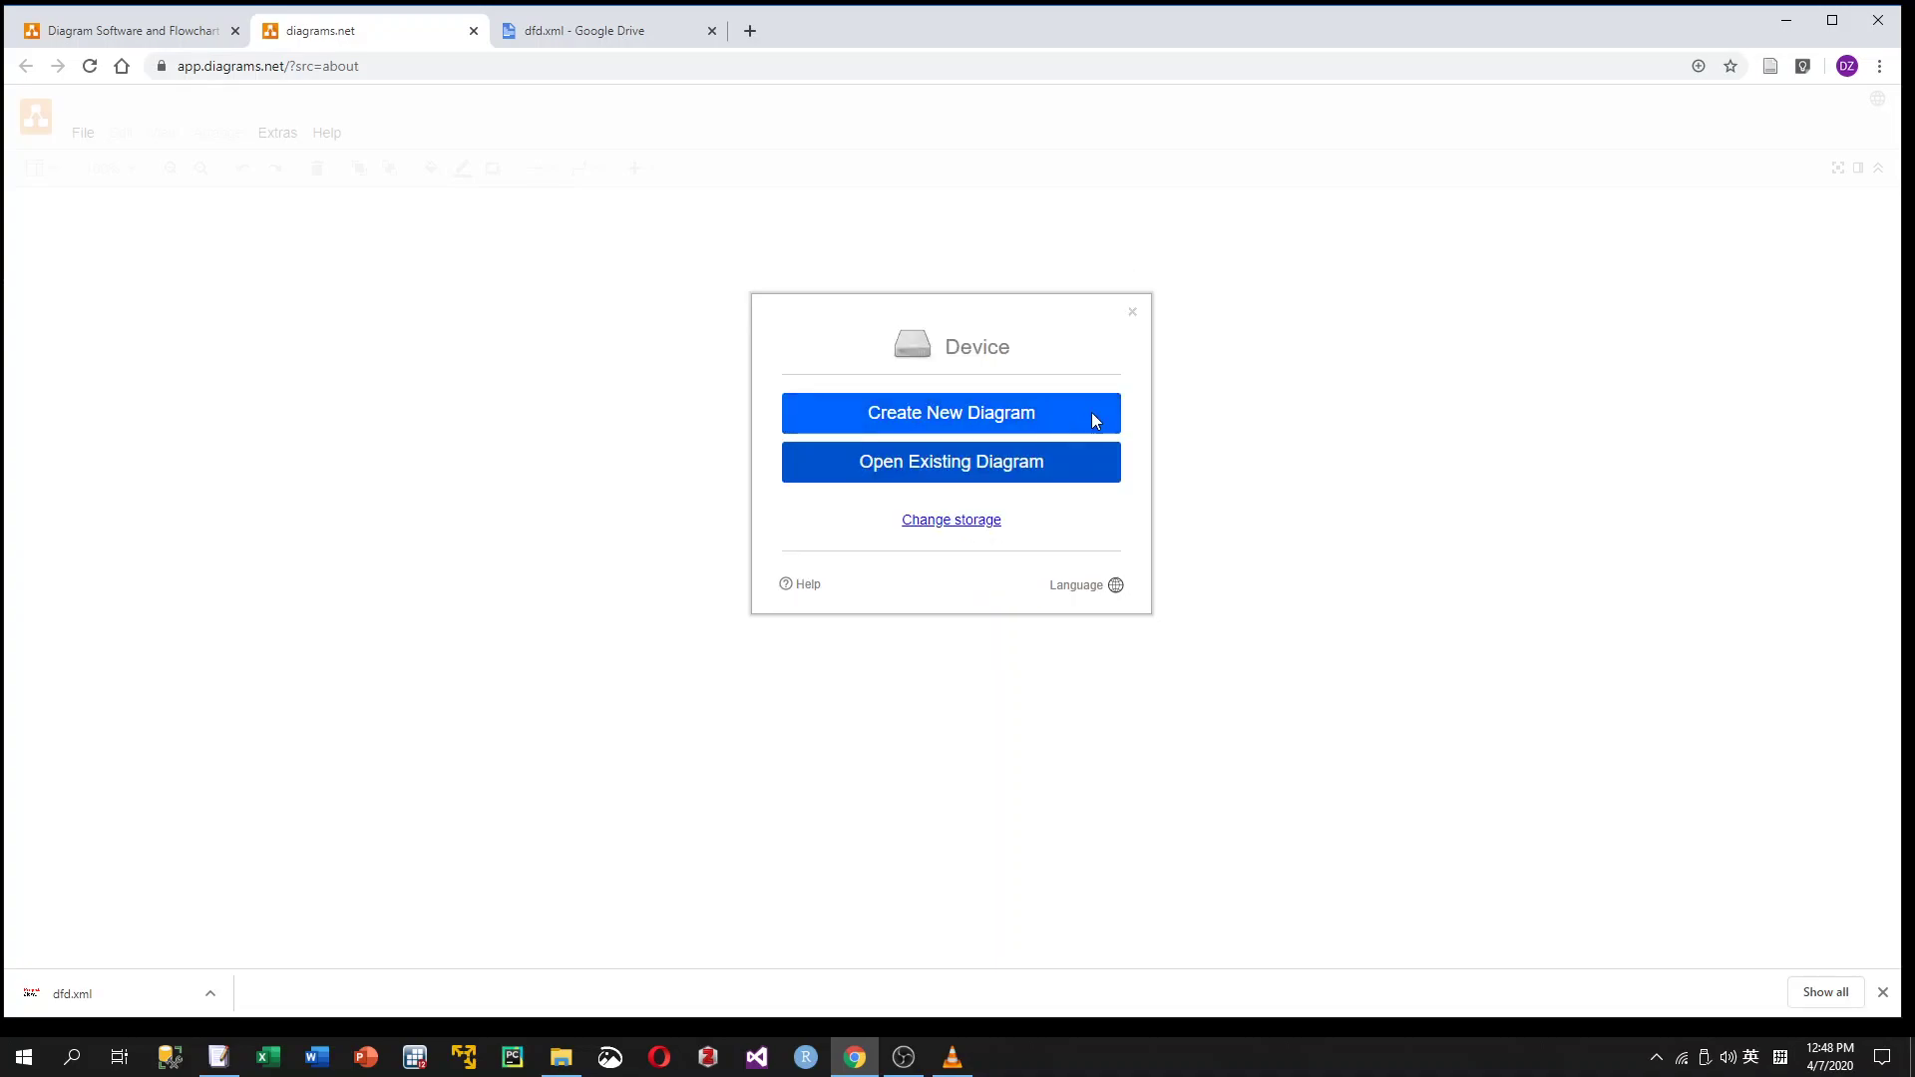
pyautogui.click(985, 410)
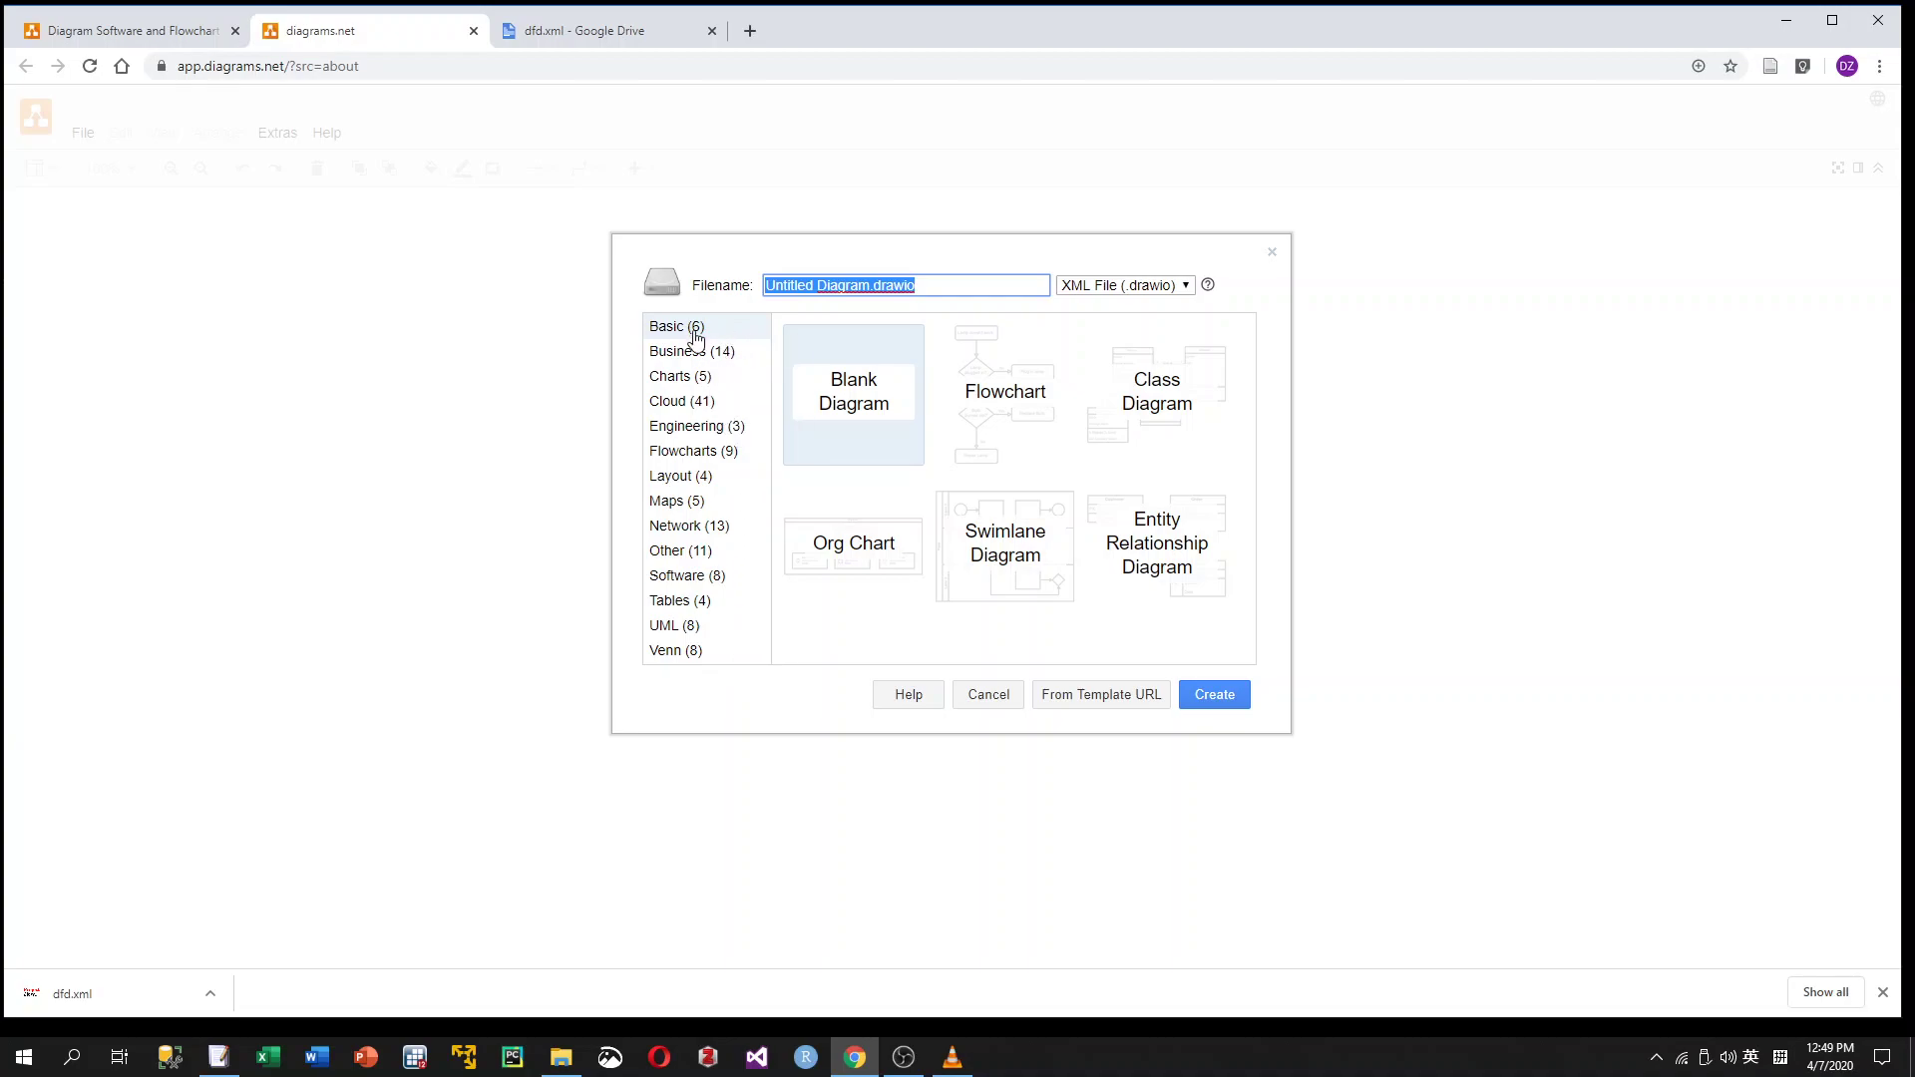
pyautogui.click(698, 452)
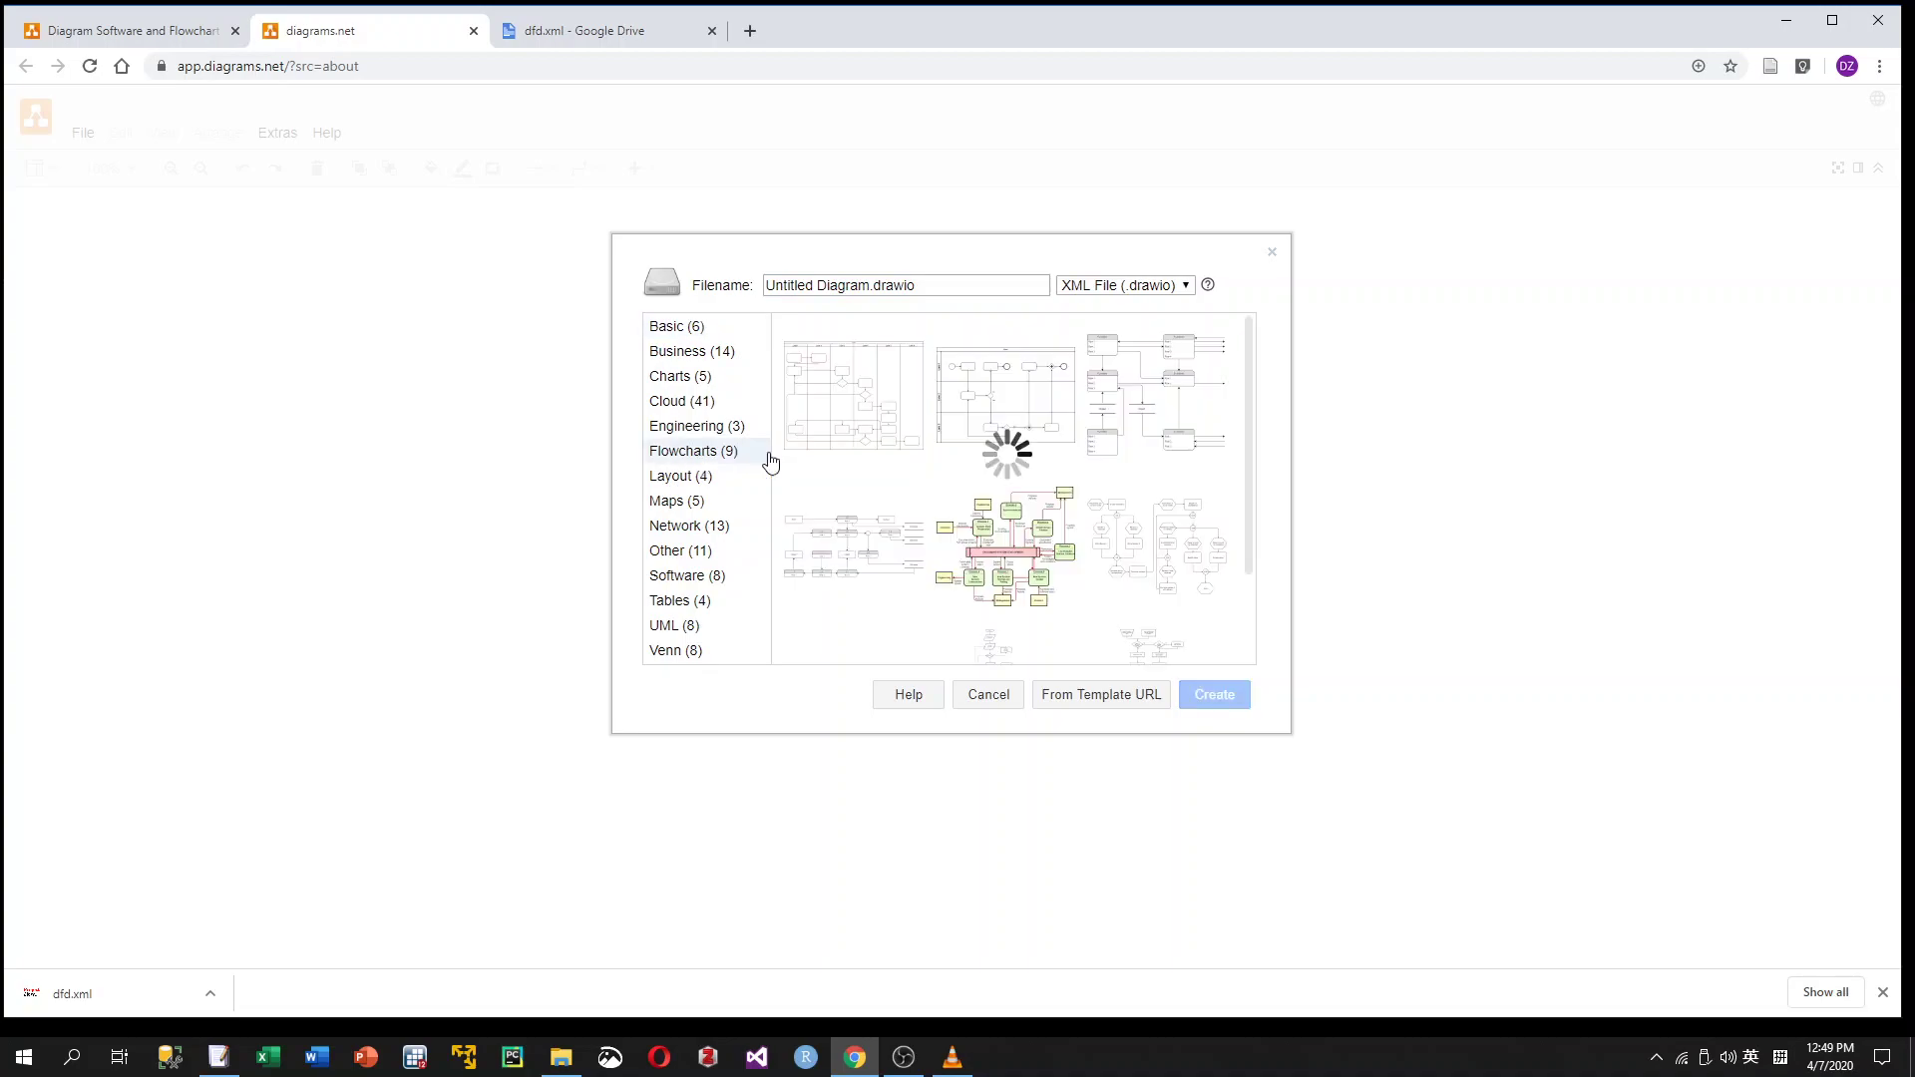
pyautogui.moveTo(1249, 387)
pyautogui.mouseDown()
pyautogui.moveTo(1239, 575)
pyautogui.moveTo(1267, 357)
pyautogui.mouseUp()
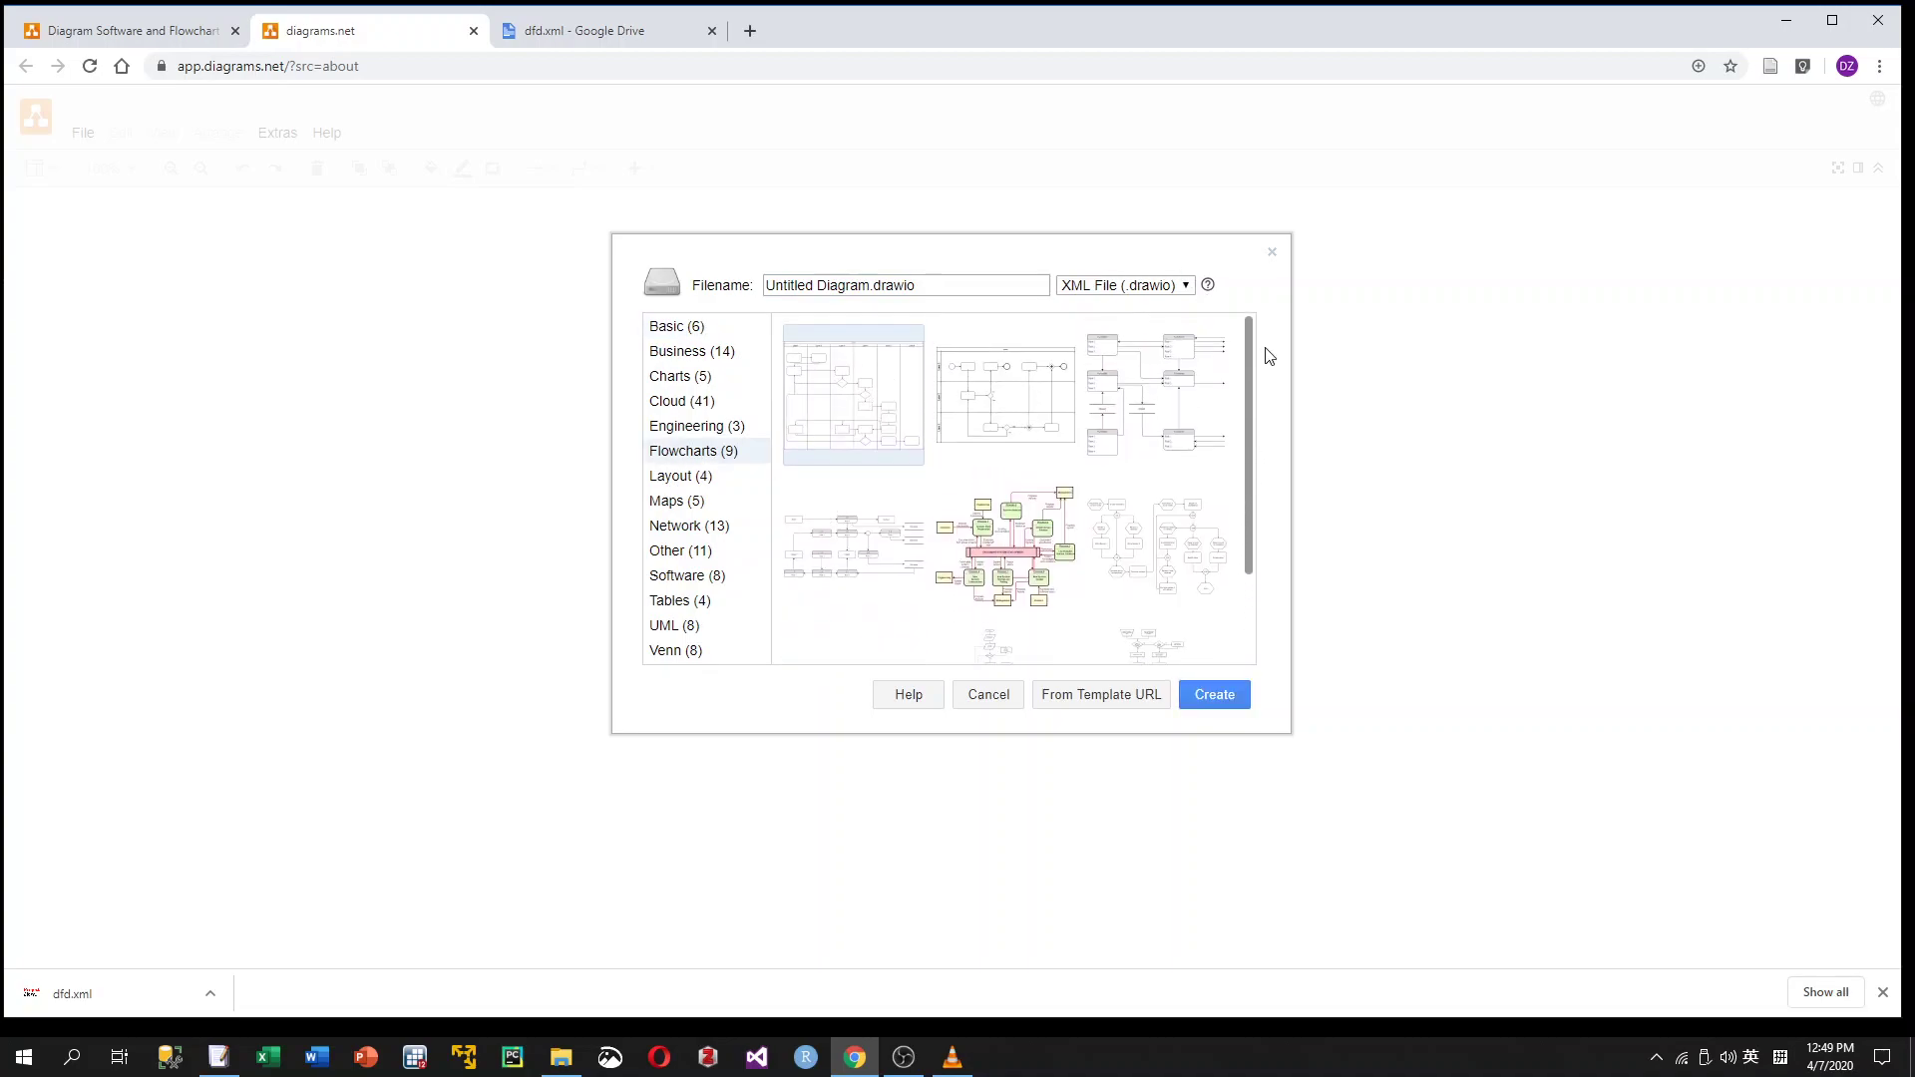
pyautogui.moveTo(1248, 499); pyautogui.dragTo(1253, 586)
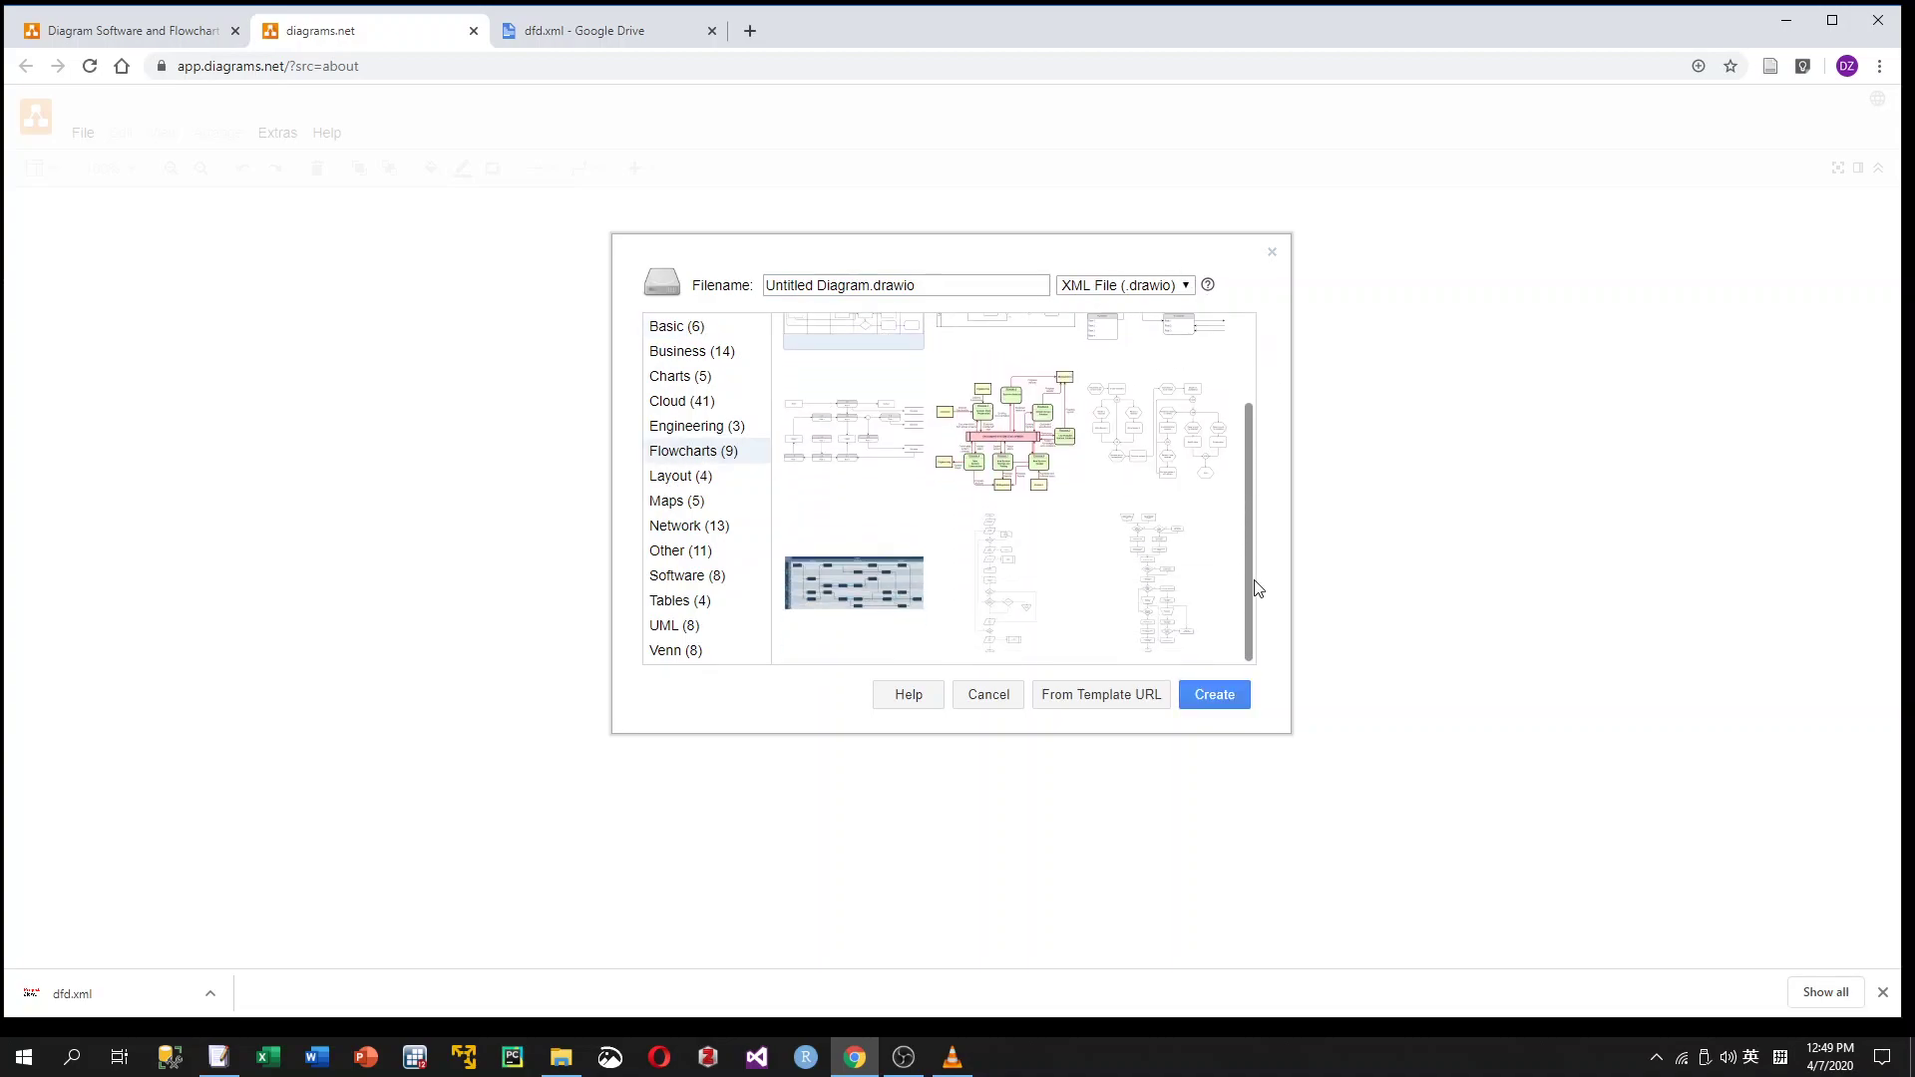
pyautogui.click(688, 329)
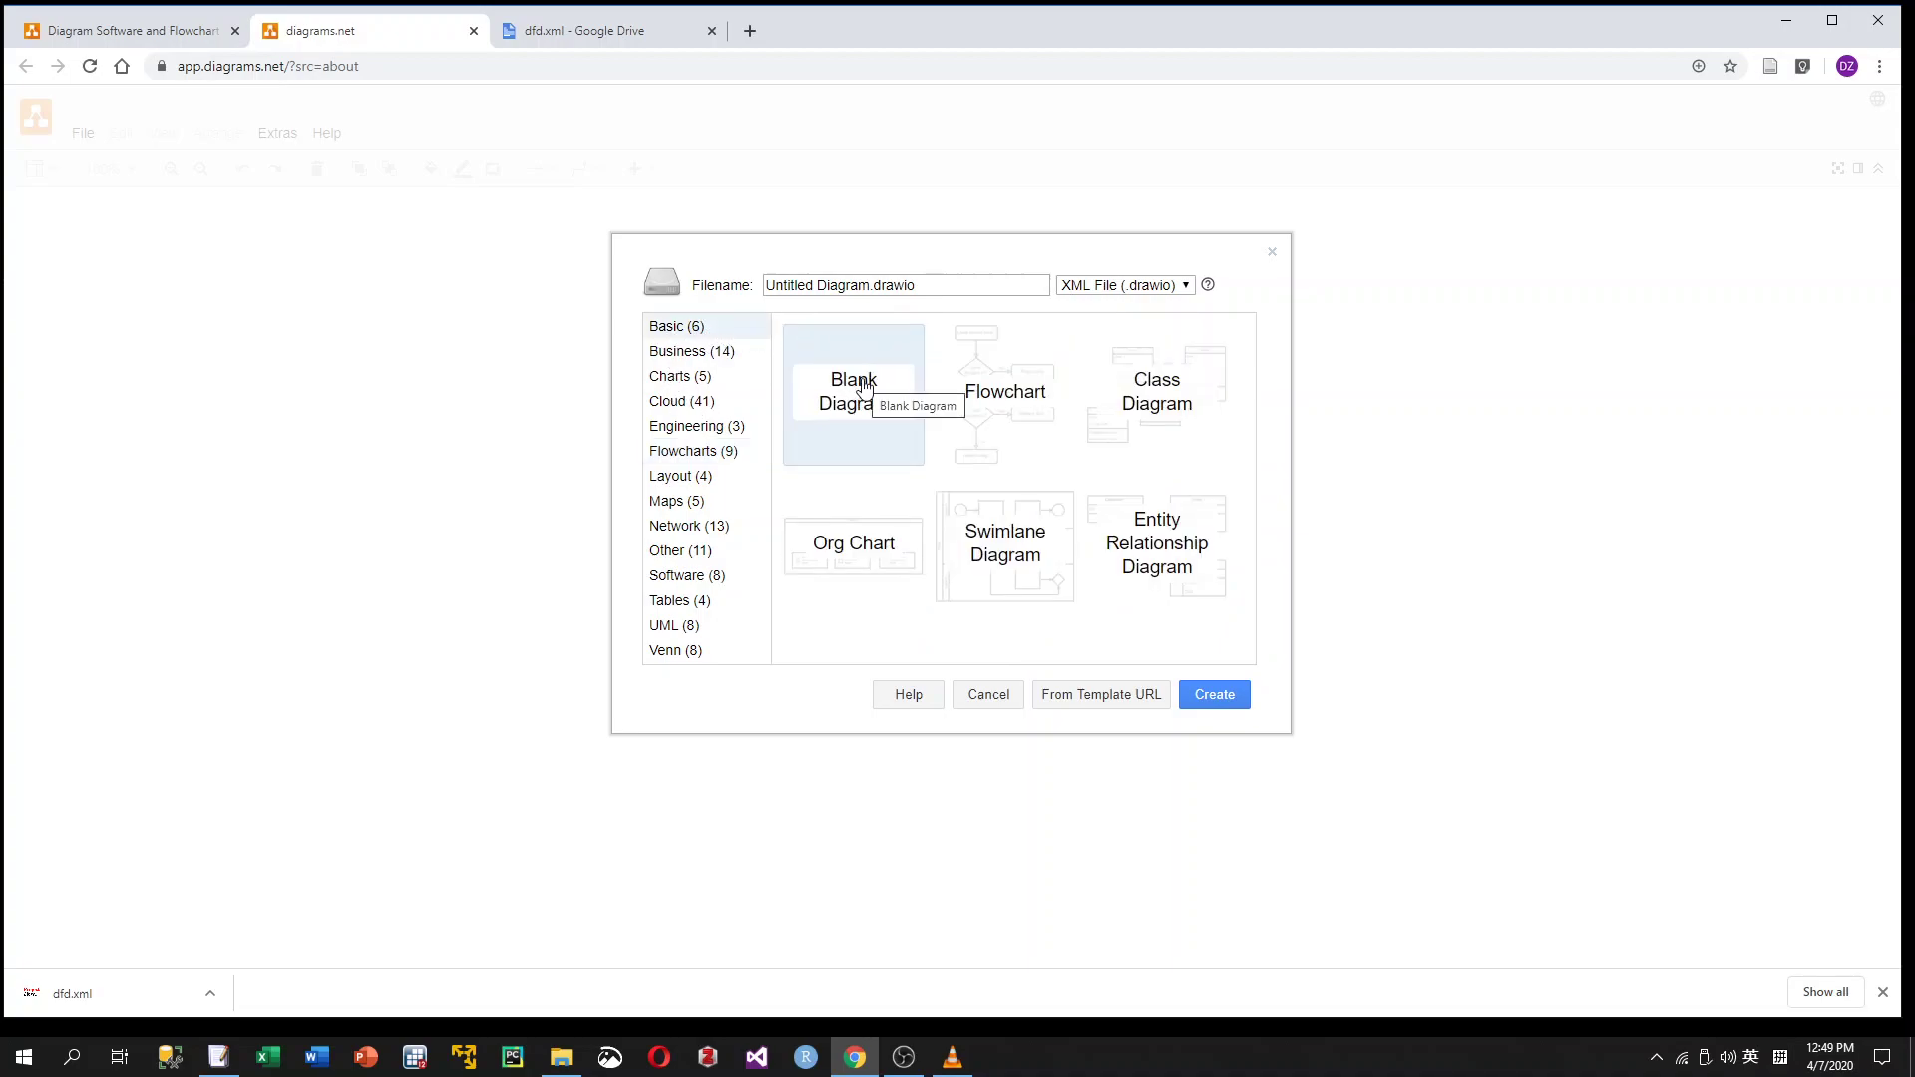
pyautogui.click(1213, 696)
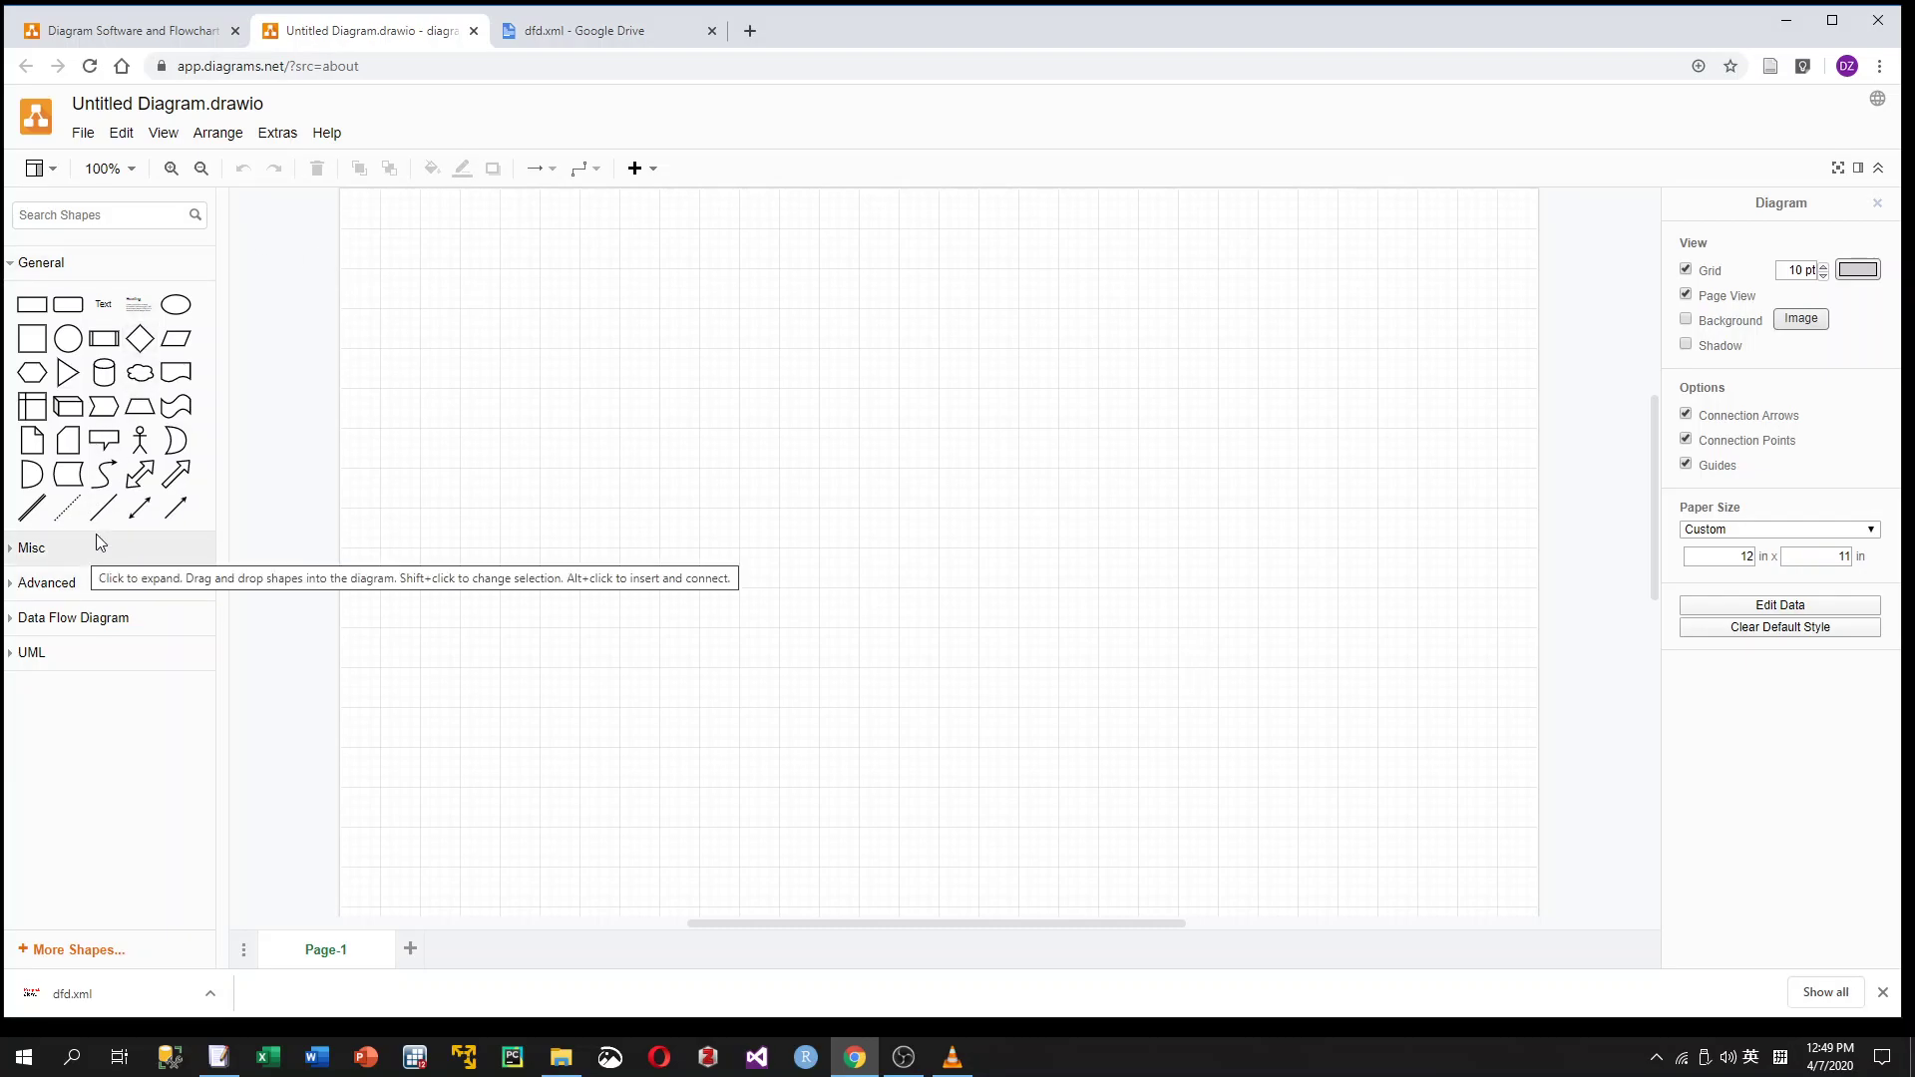
# Open the dfd.xml file on the Desktop as a shape library from the device
pyautogui.click(90, 145)
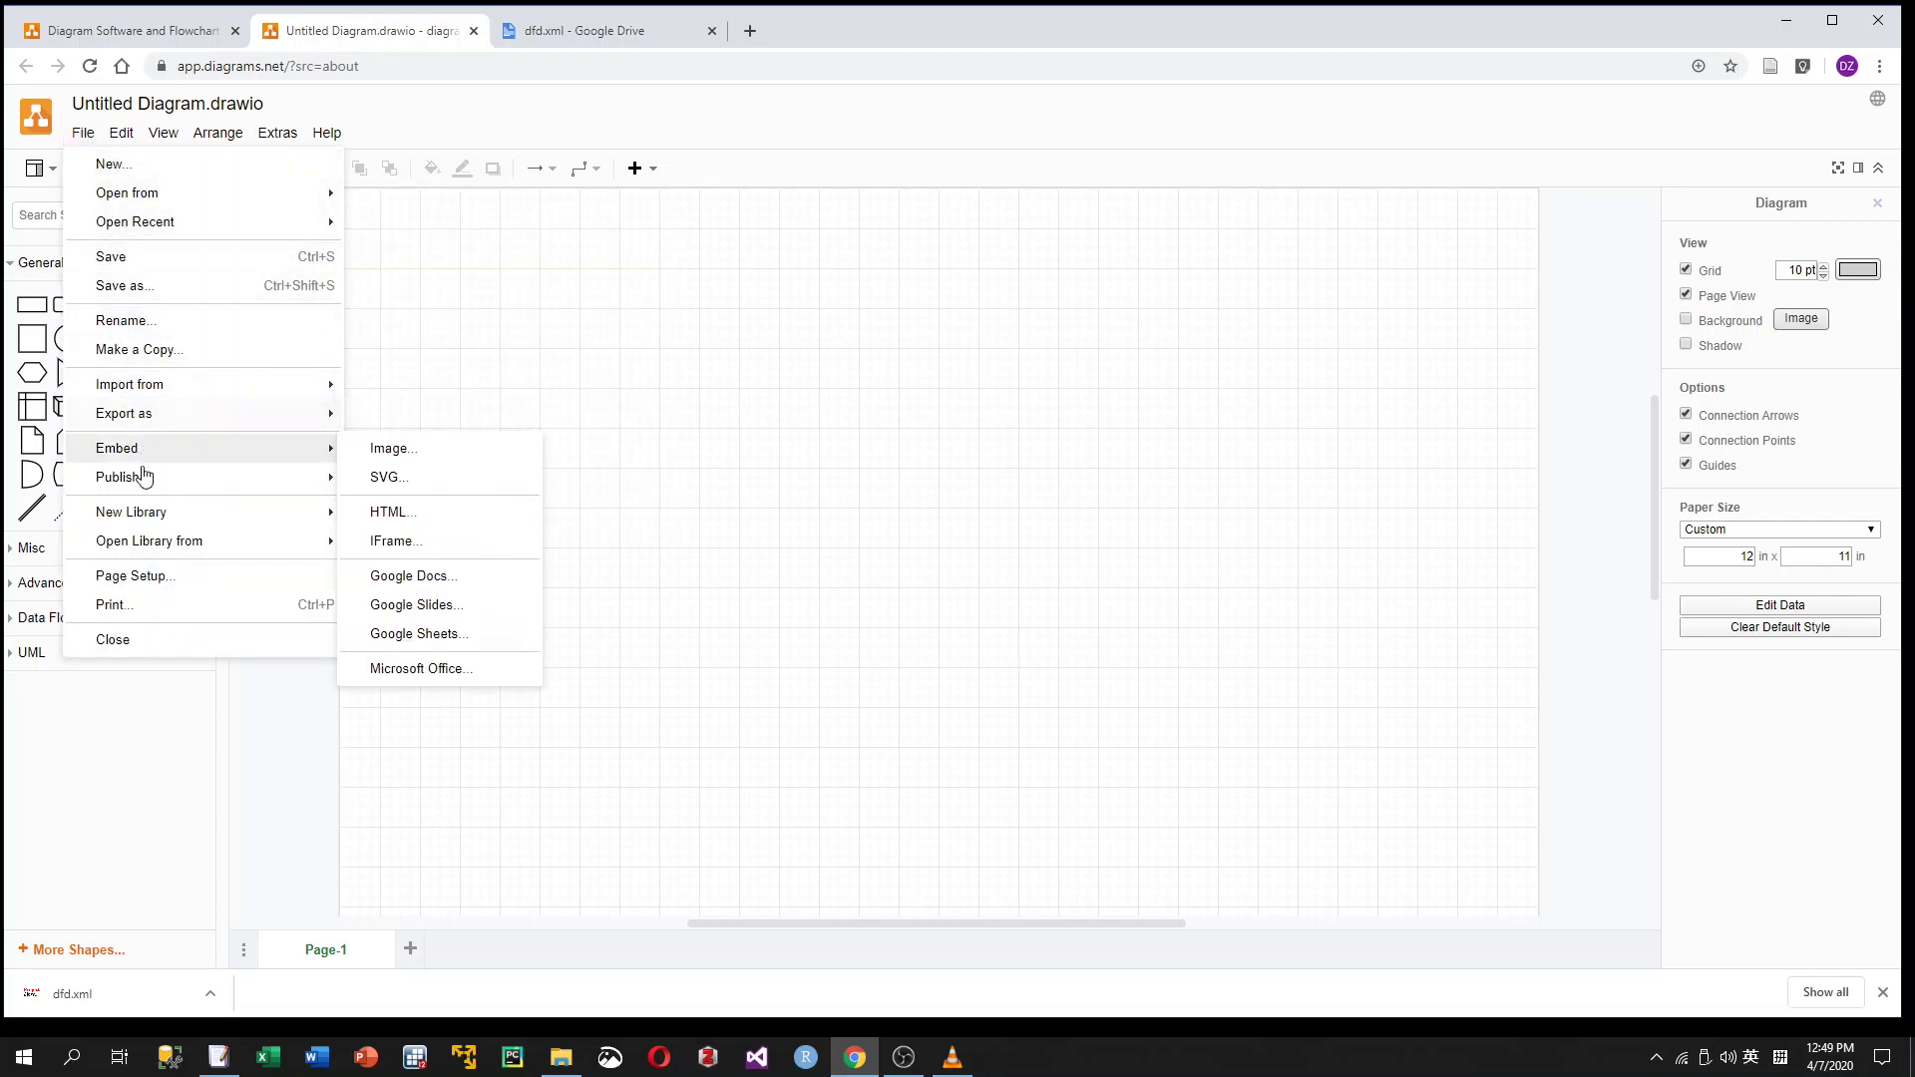
pyautogui.moveTo(164, 548)
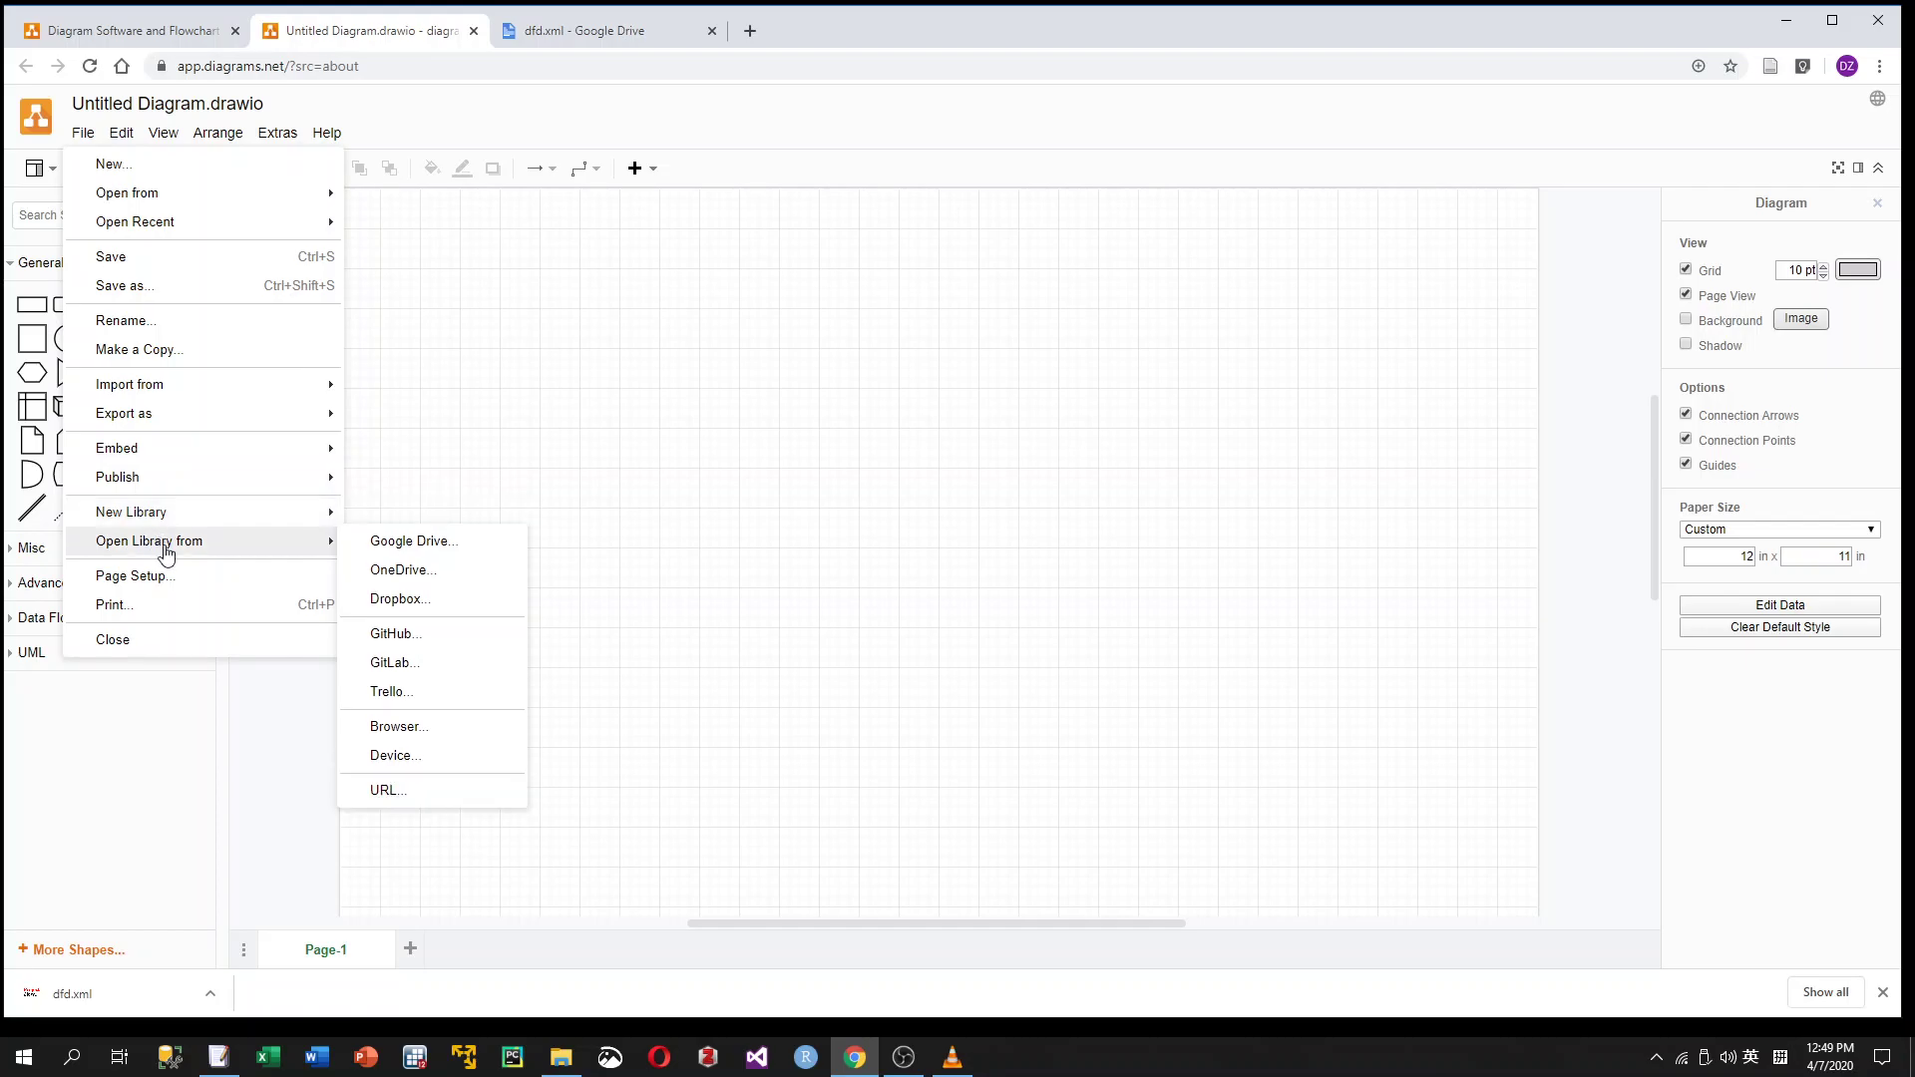
pyautogui.click(413, 759)
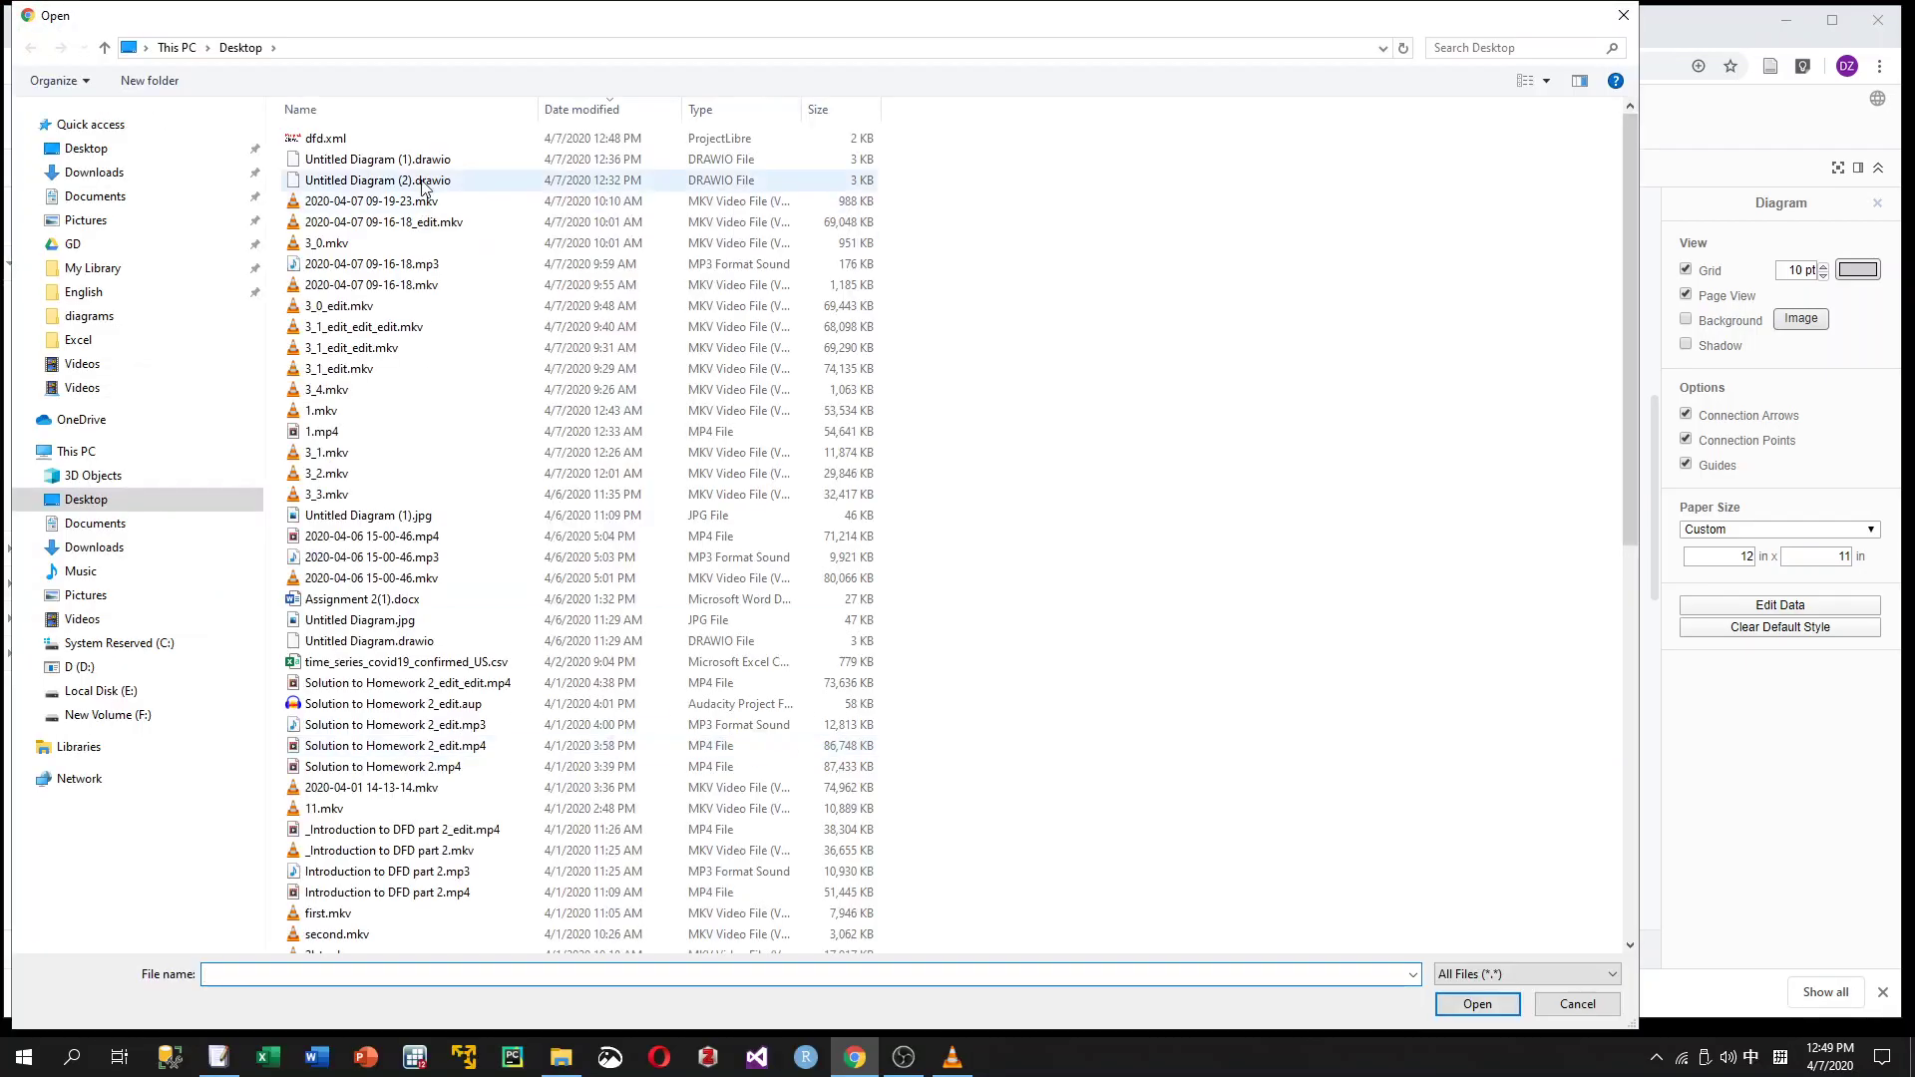
pyautogui.click(178, 151)
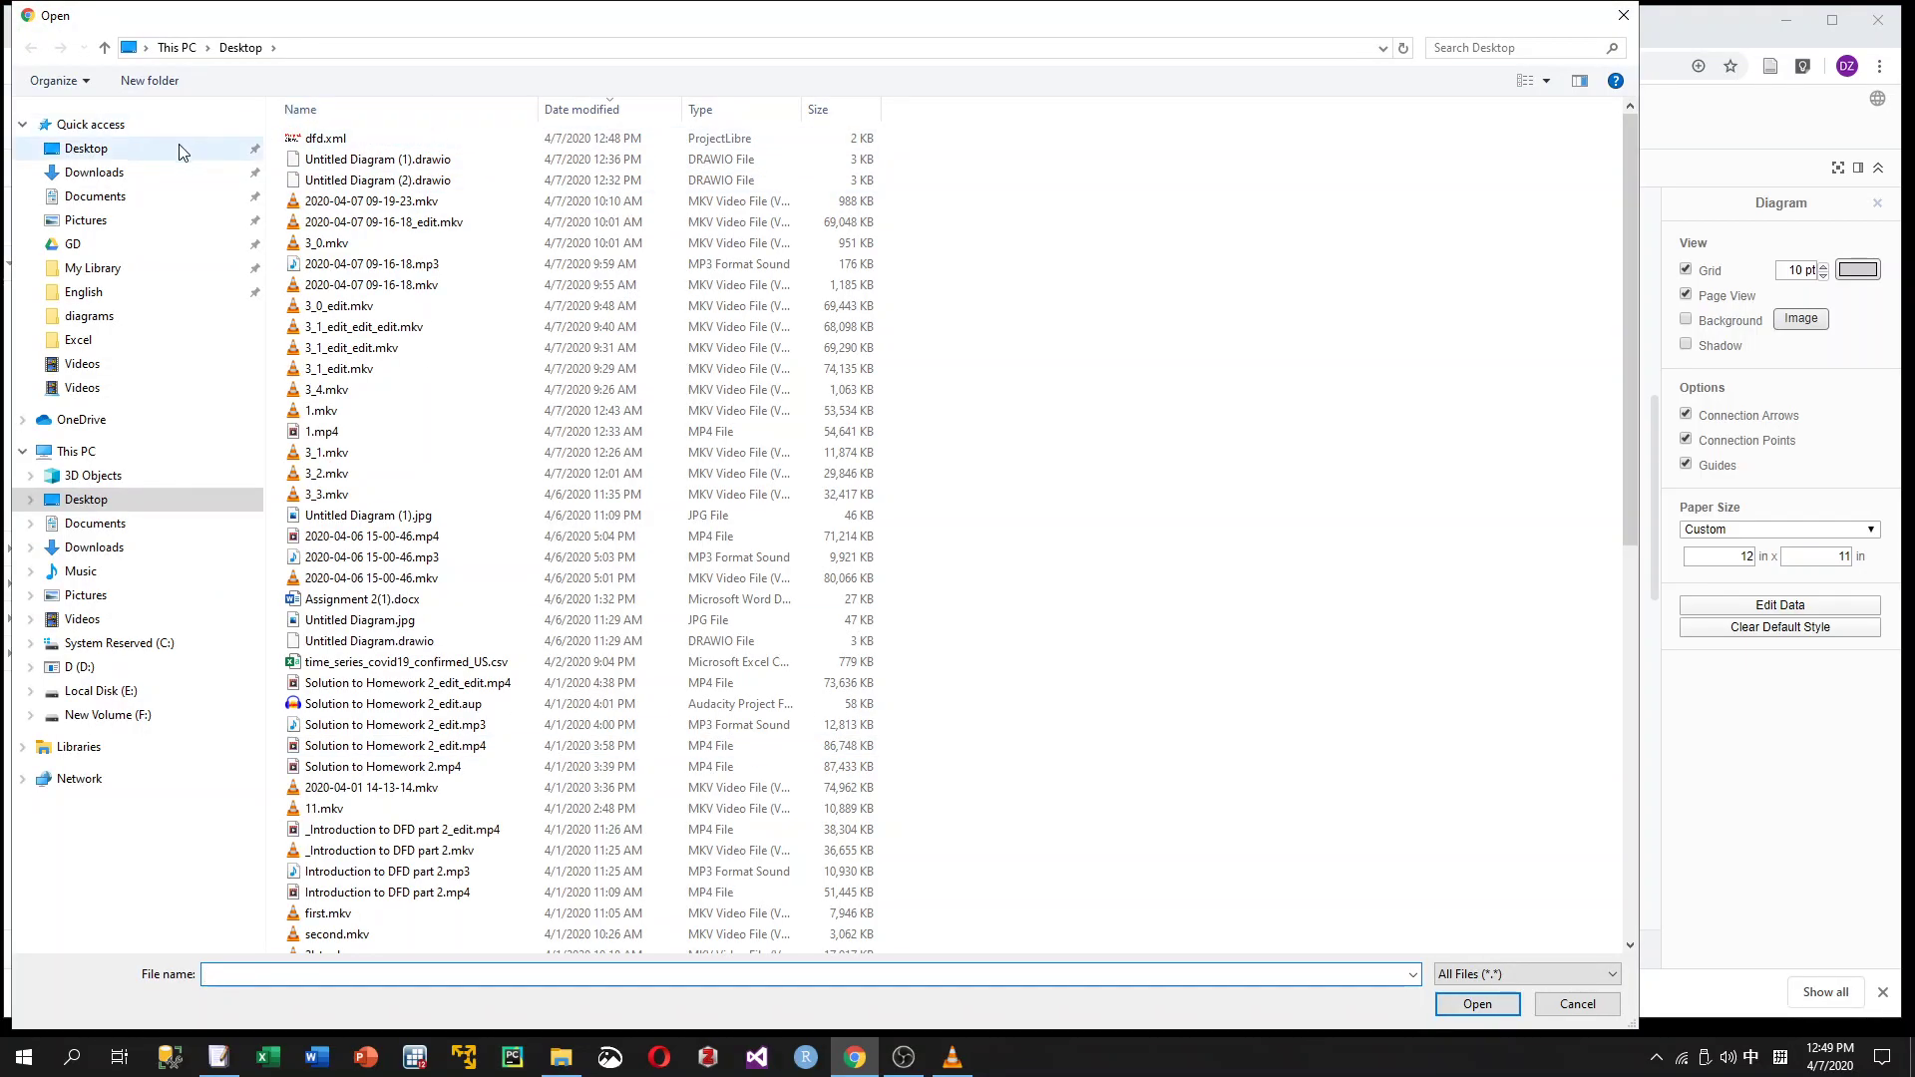
pyautogui.click(365, 139)
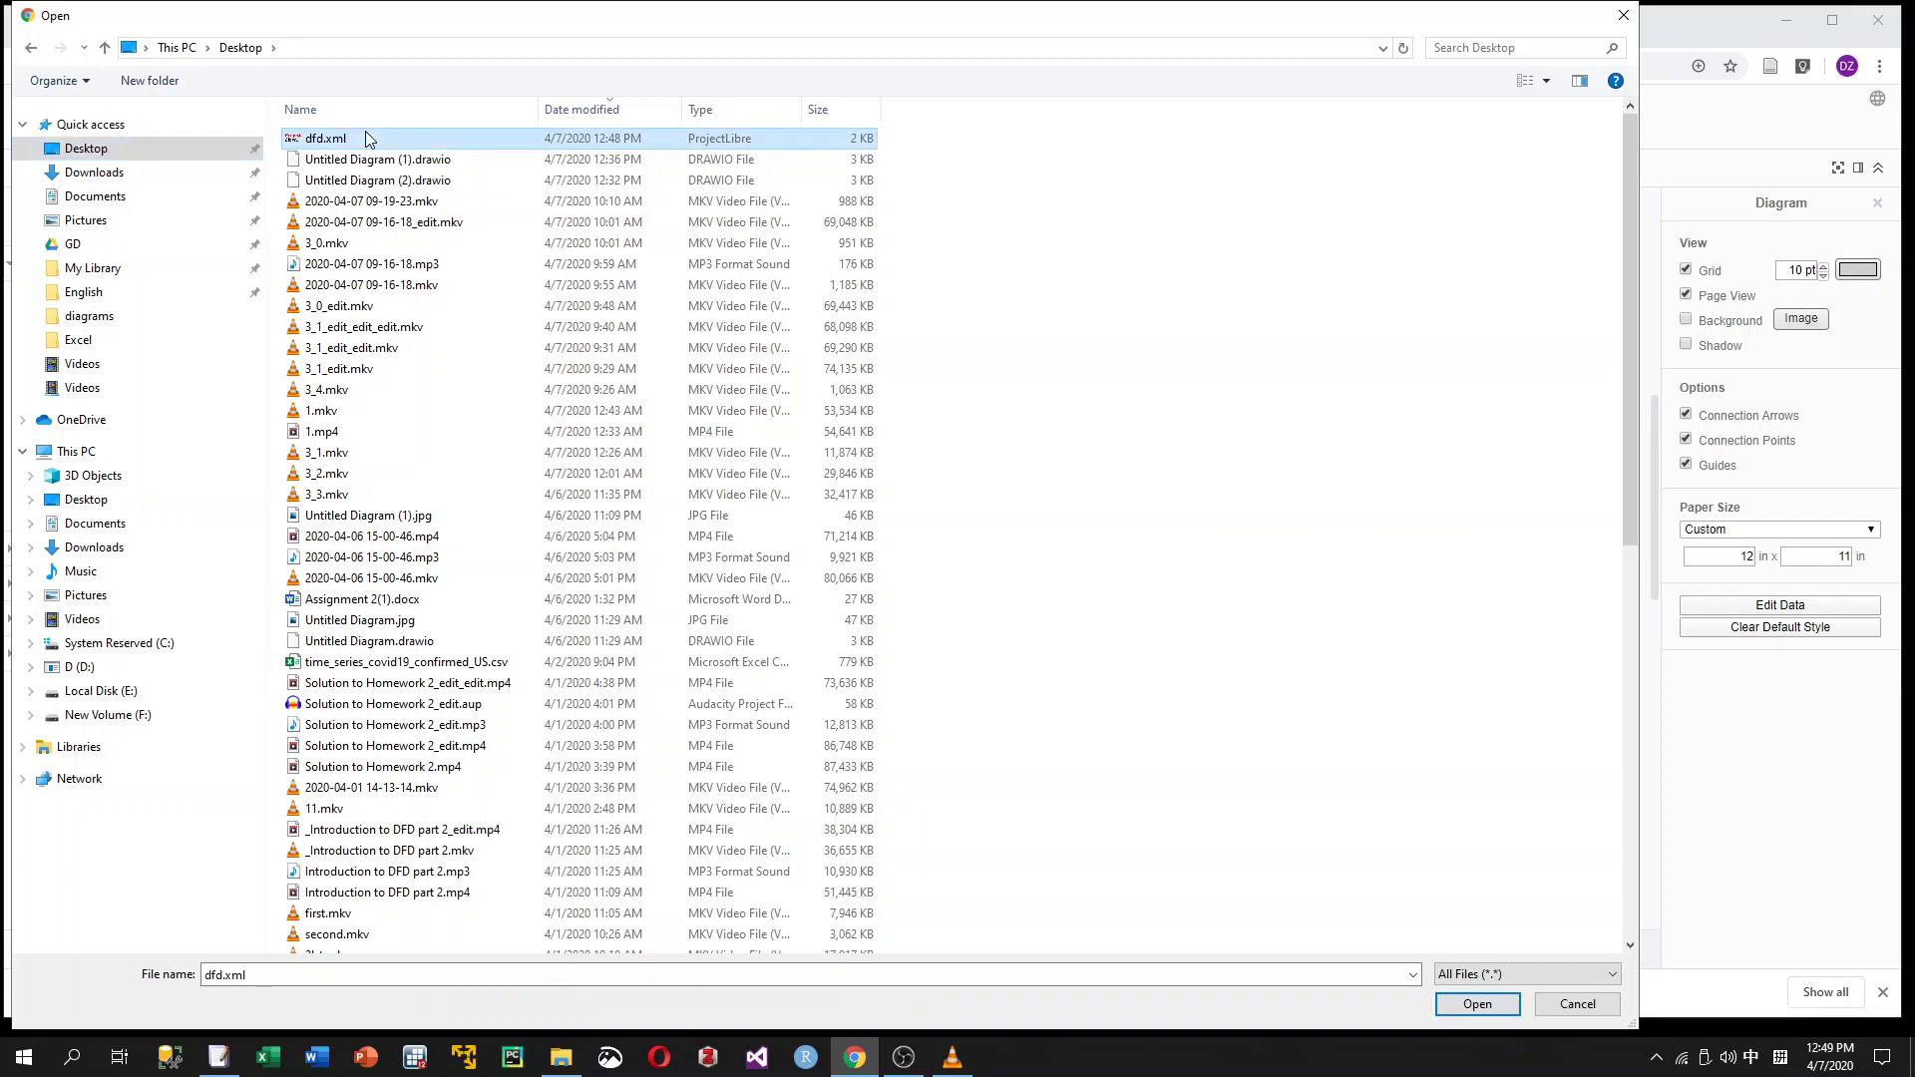
pyautogui.click(1455, 1003)
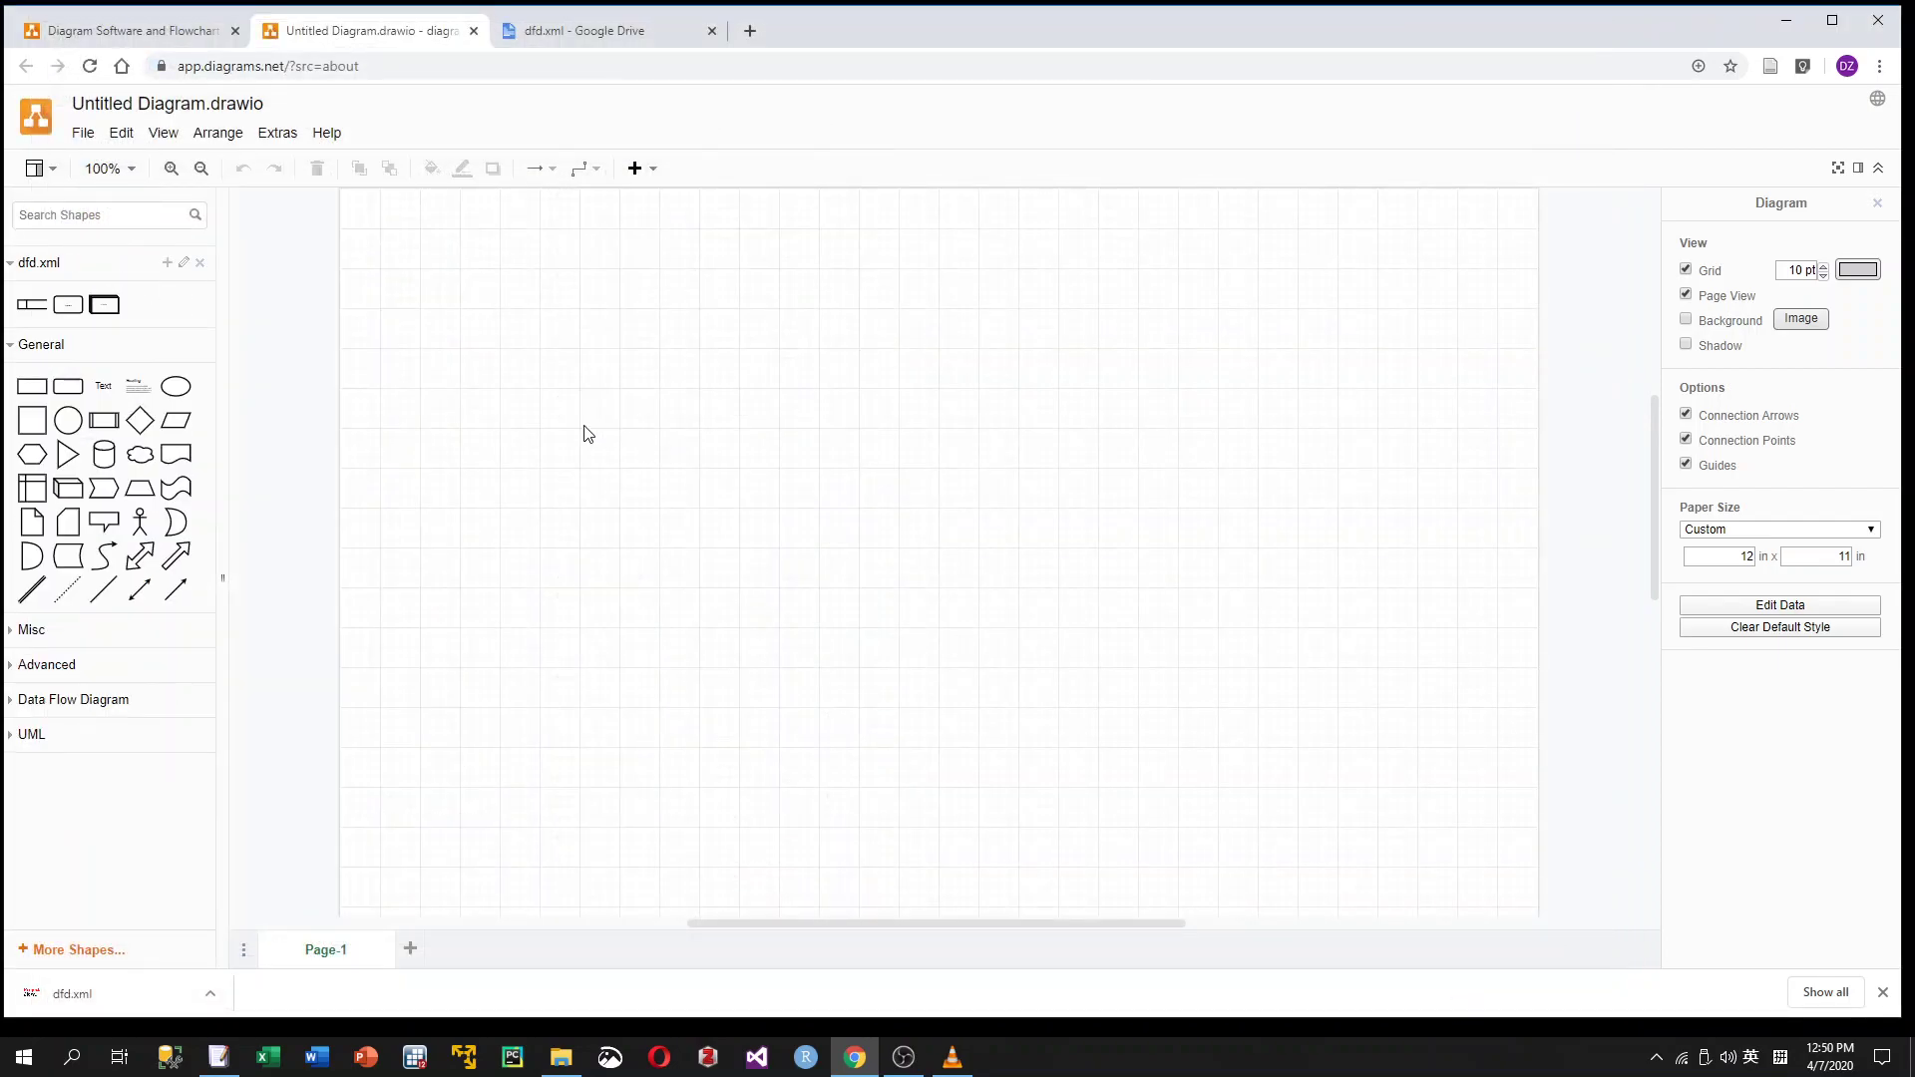
# Place an Entity shape and a System process shape from the dfd.xml library side by side near the page's upper edge
pyautogui.moveTo(27, 327)
pyautogui.moveTo(110, 315); pyautogui.dragTo(451, 256)
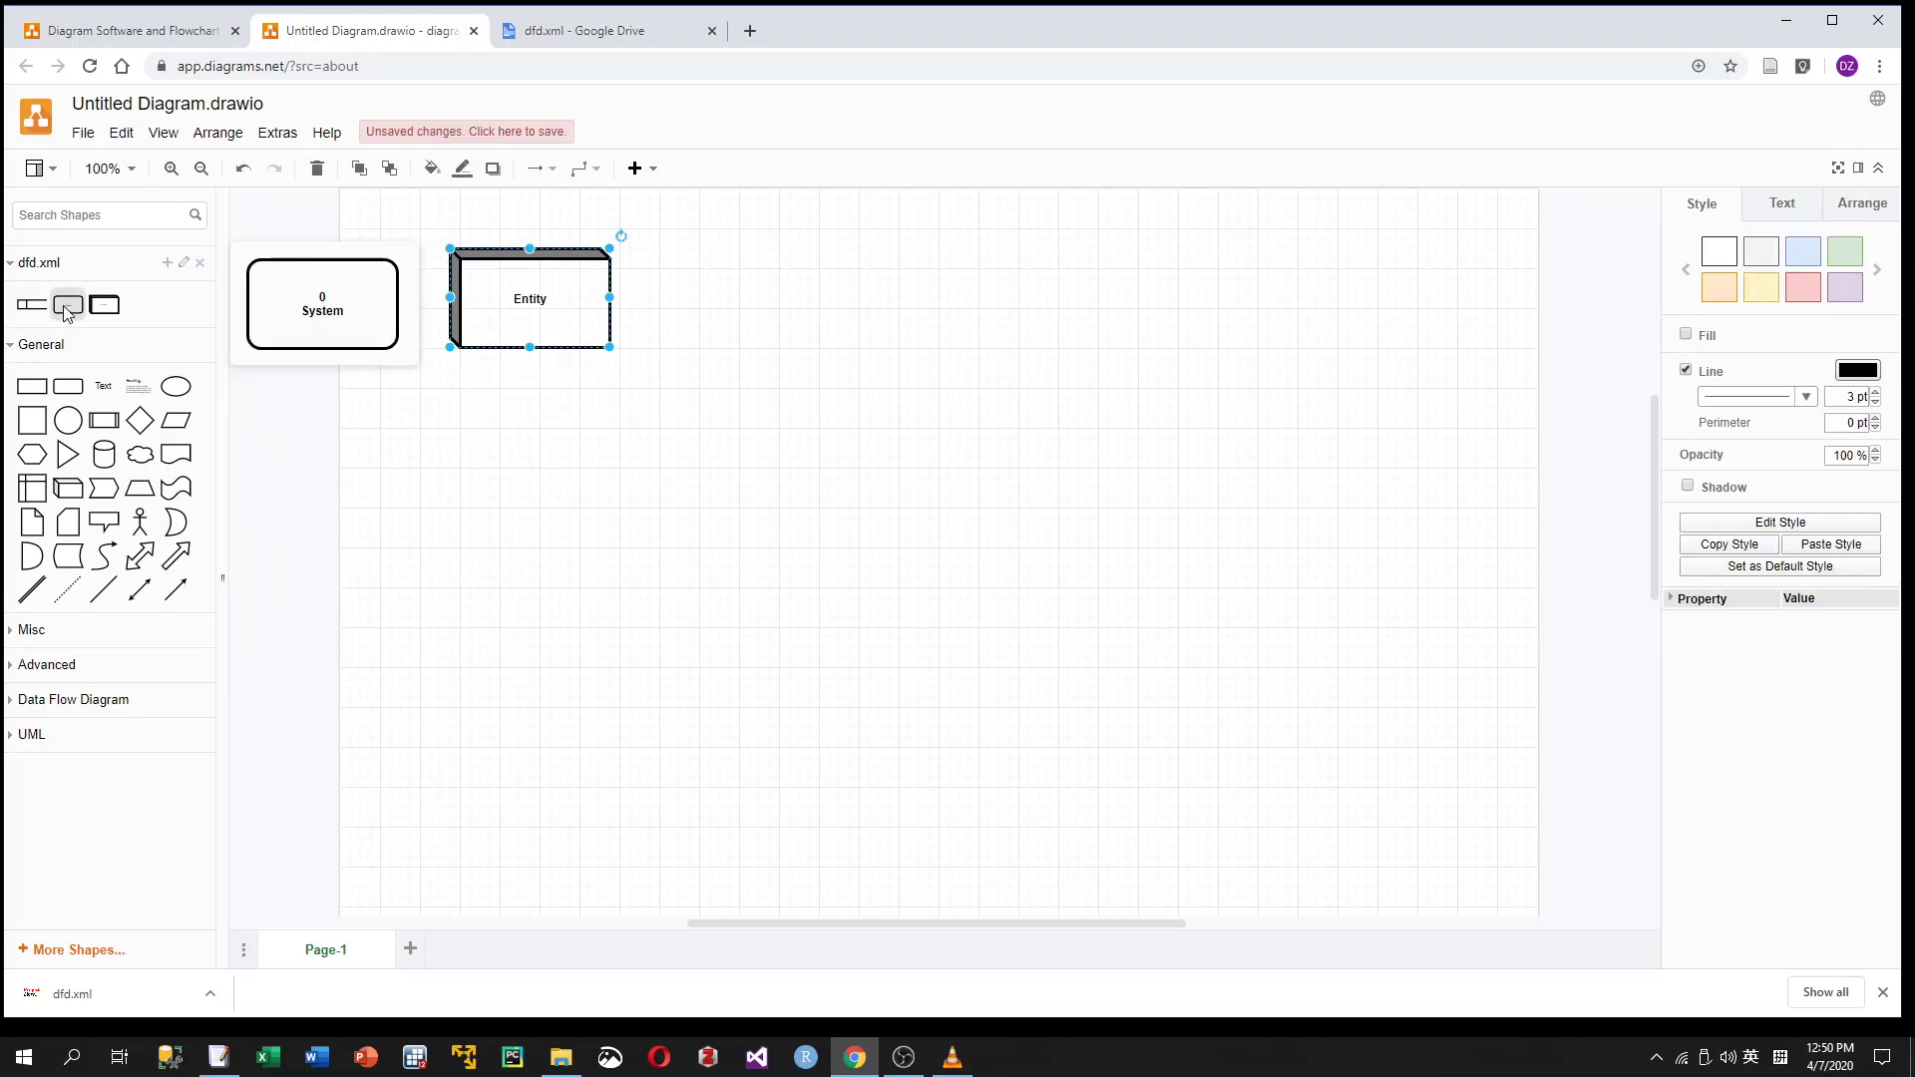
pyautogui.moveTo(62, 305); pyautogui.dragTo(804, 250)
pyautogui.click(678, 367)
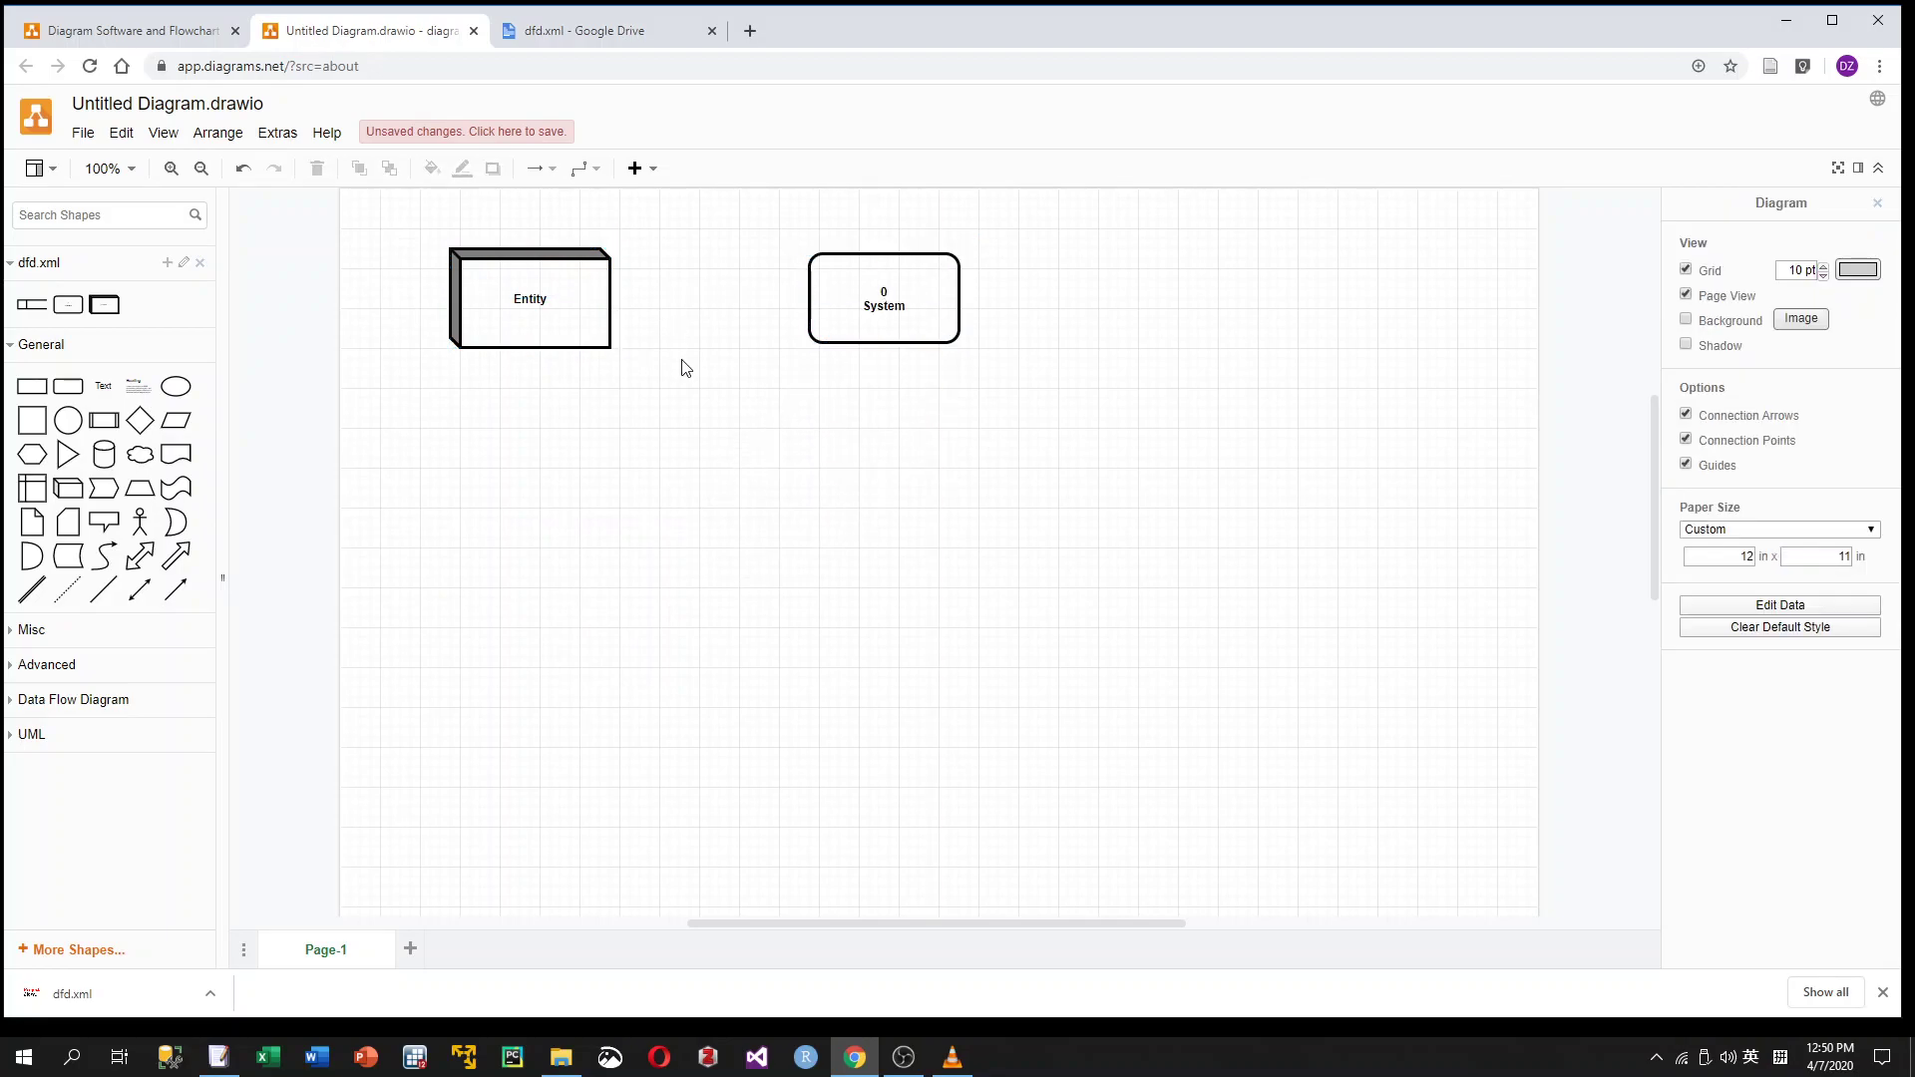
# Change the Entity shape's label to User
pyautogui.click(128, 169)
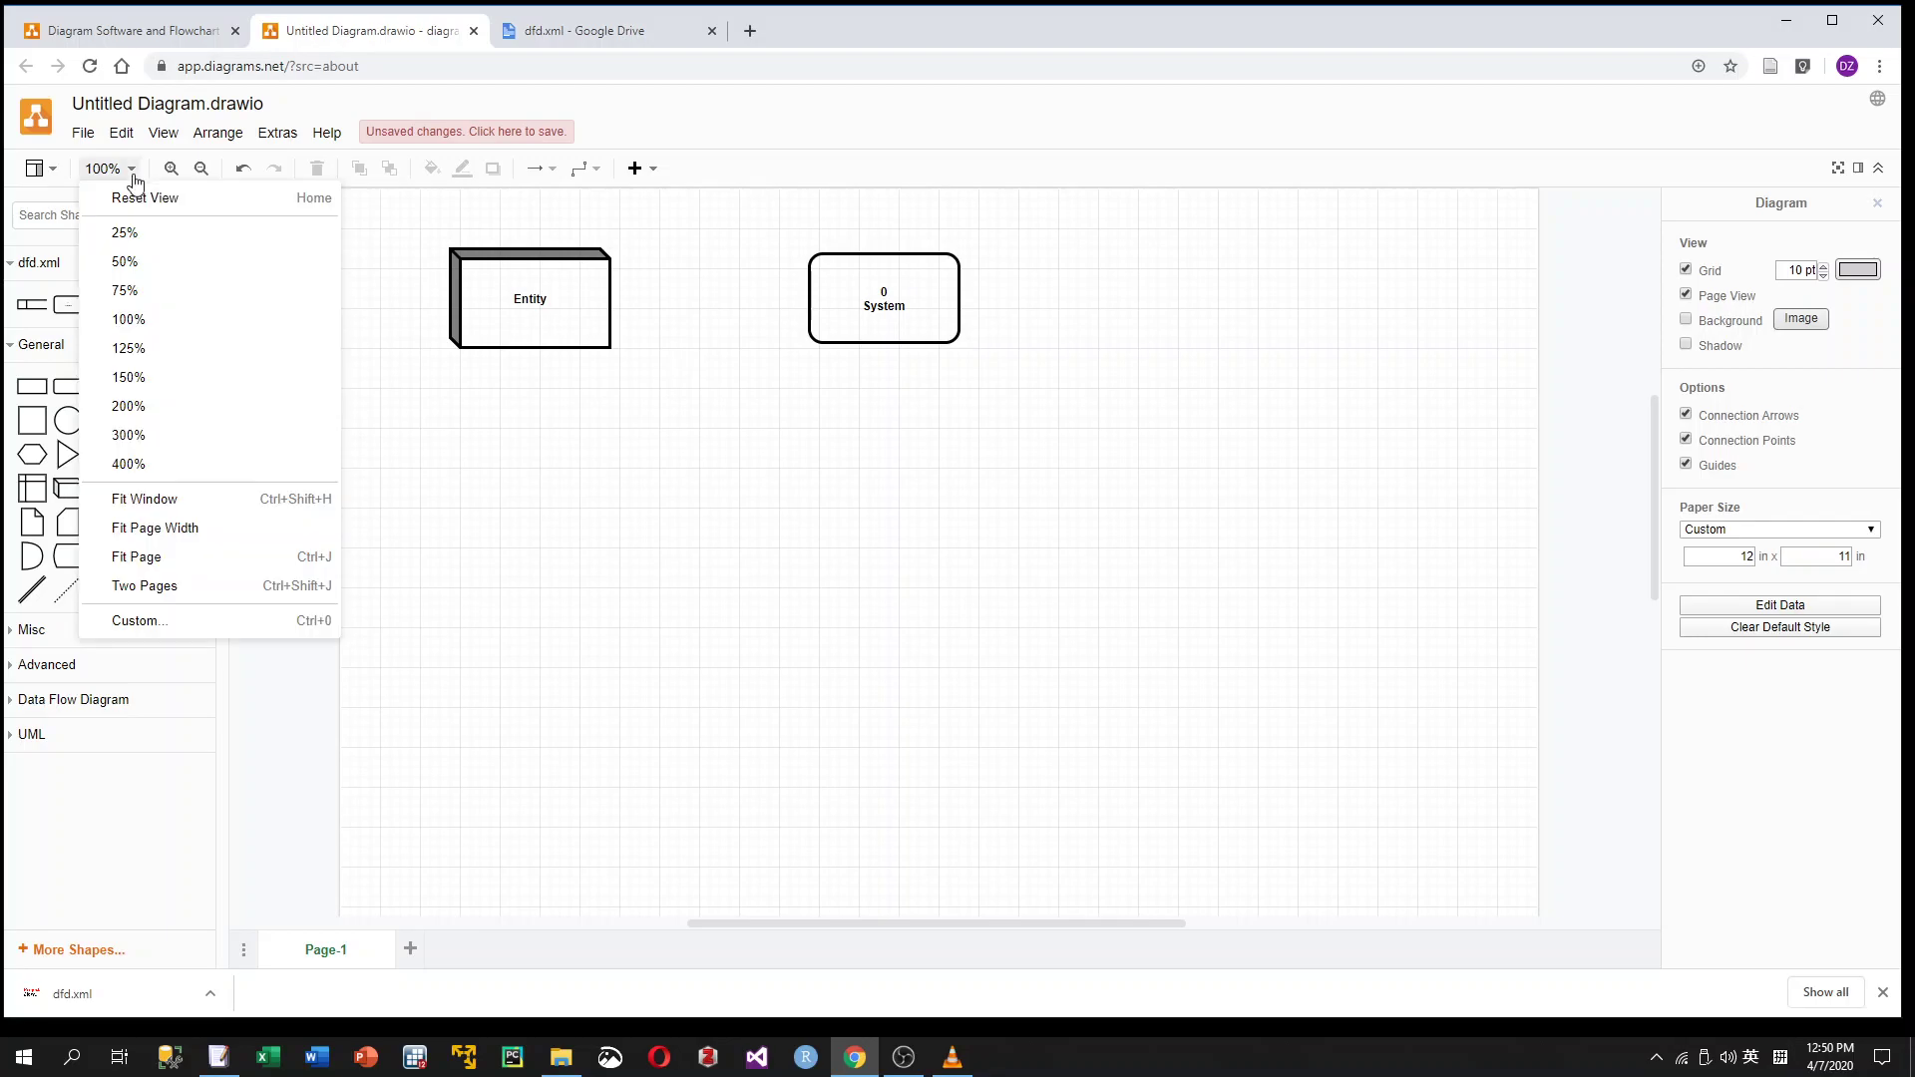
pyautogui.click(154, 435)
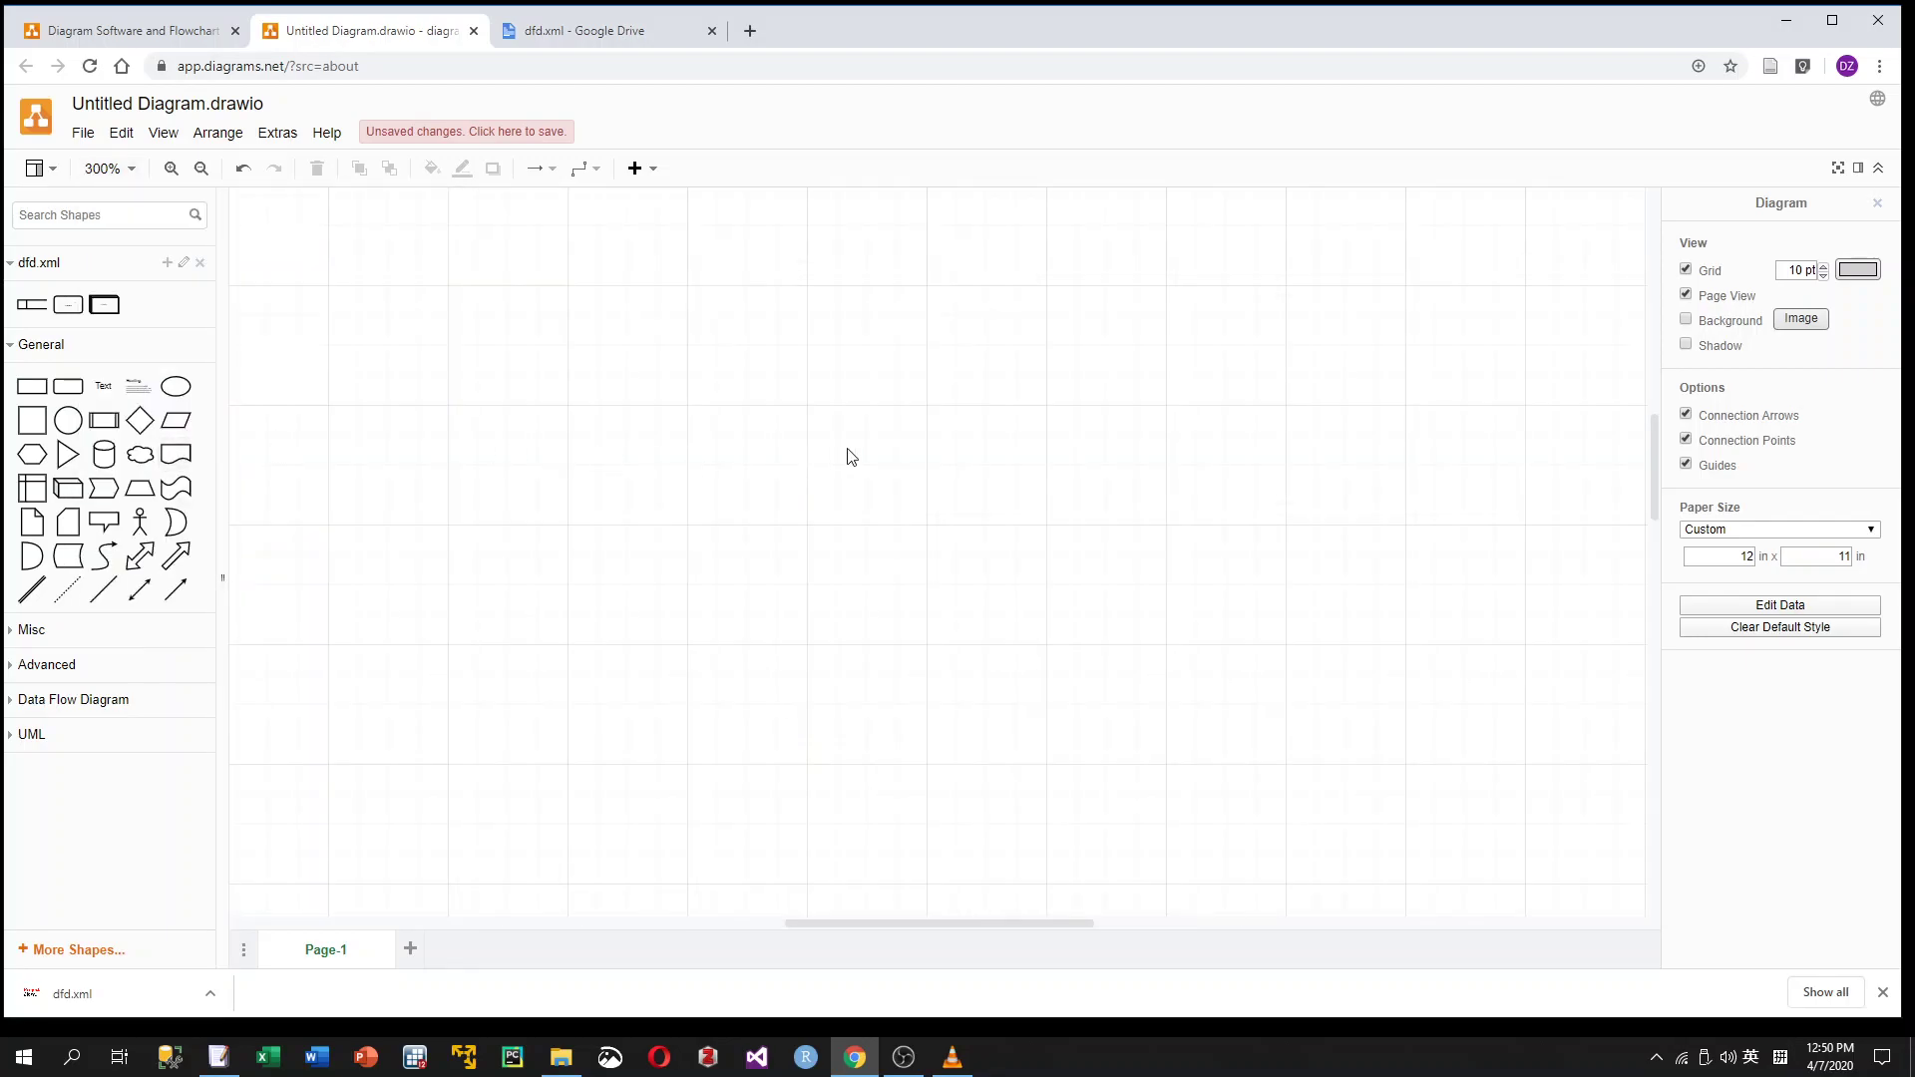
pyautogui.scroll(5, 850, 457)
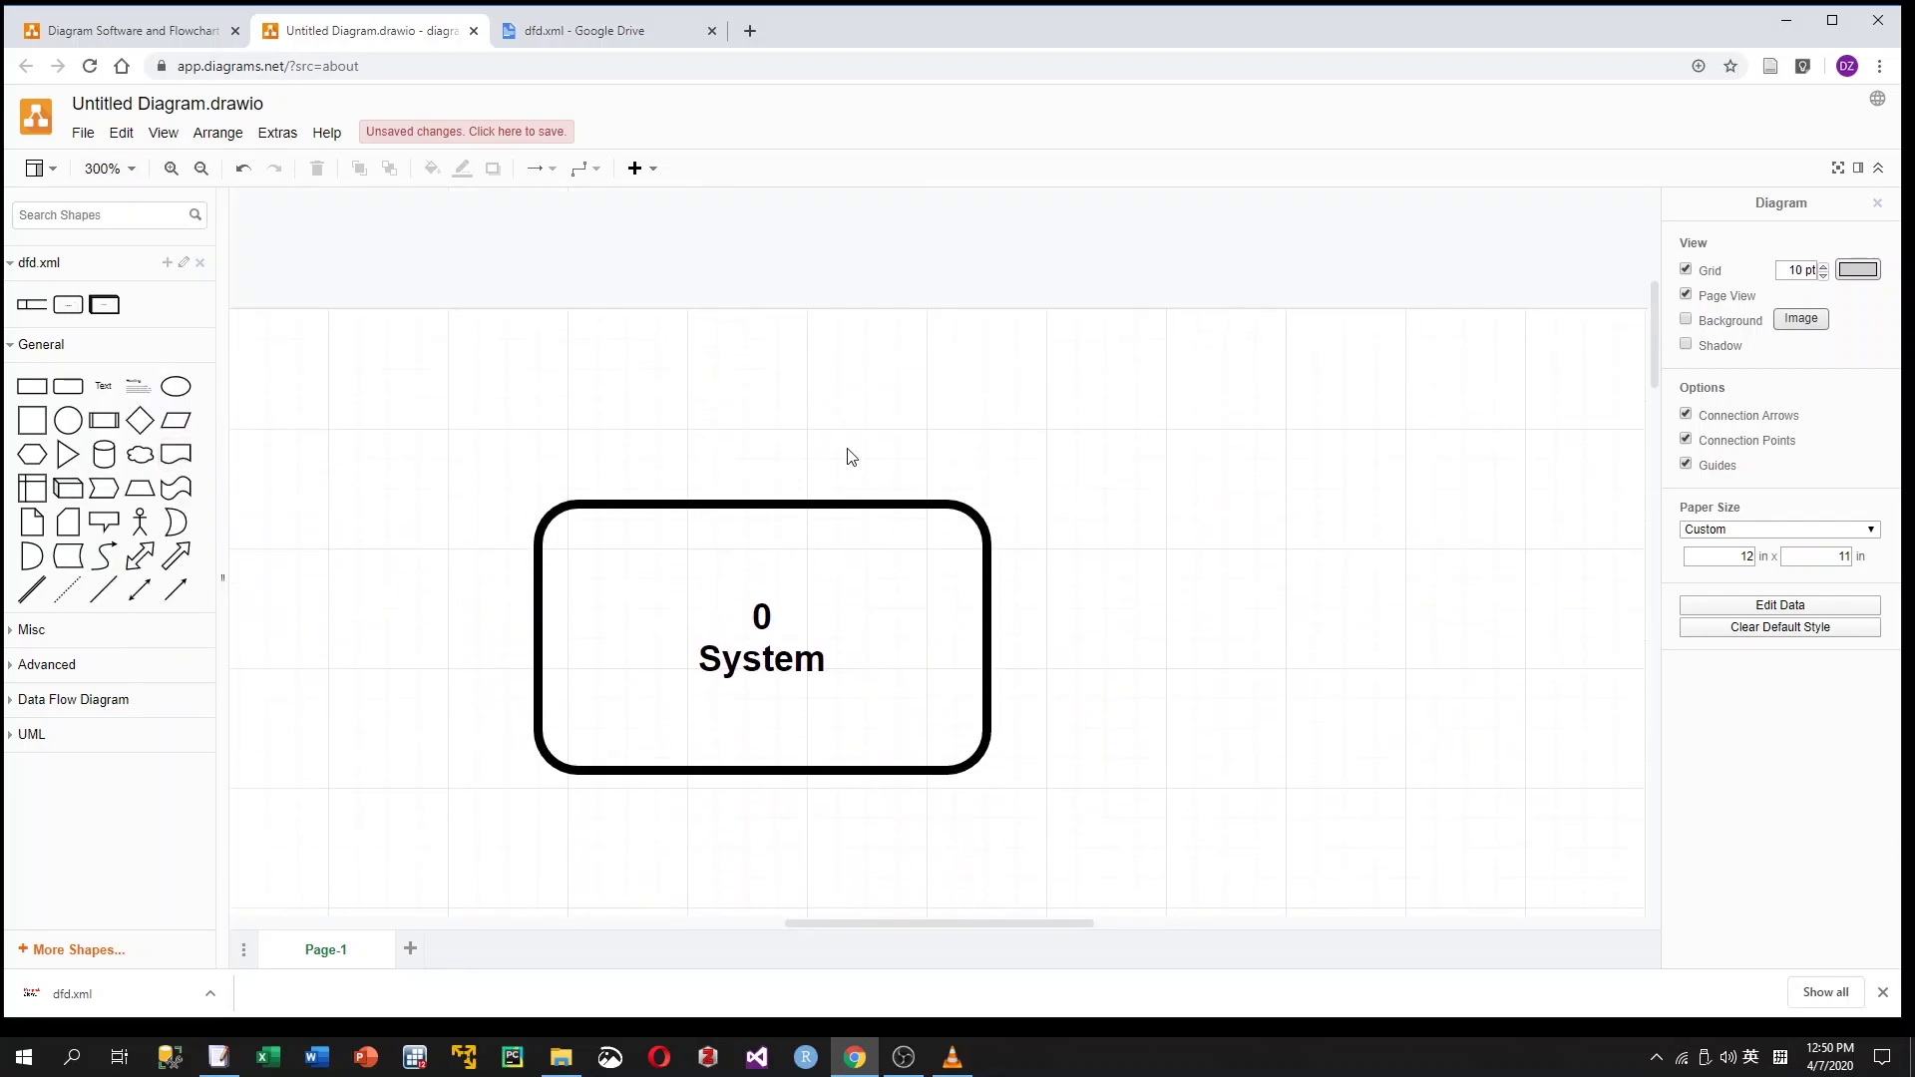
pyautogui.scroll(-2, 843, 774)
pyautogui.moveTo(864, 922); pyautogui.dragTo(678, 935)
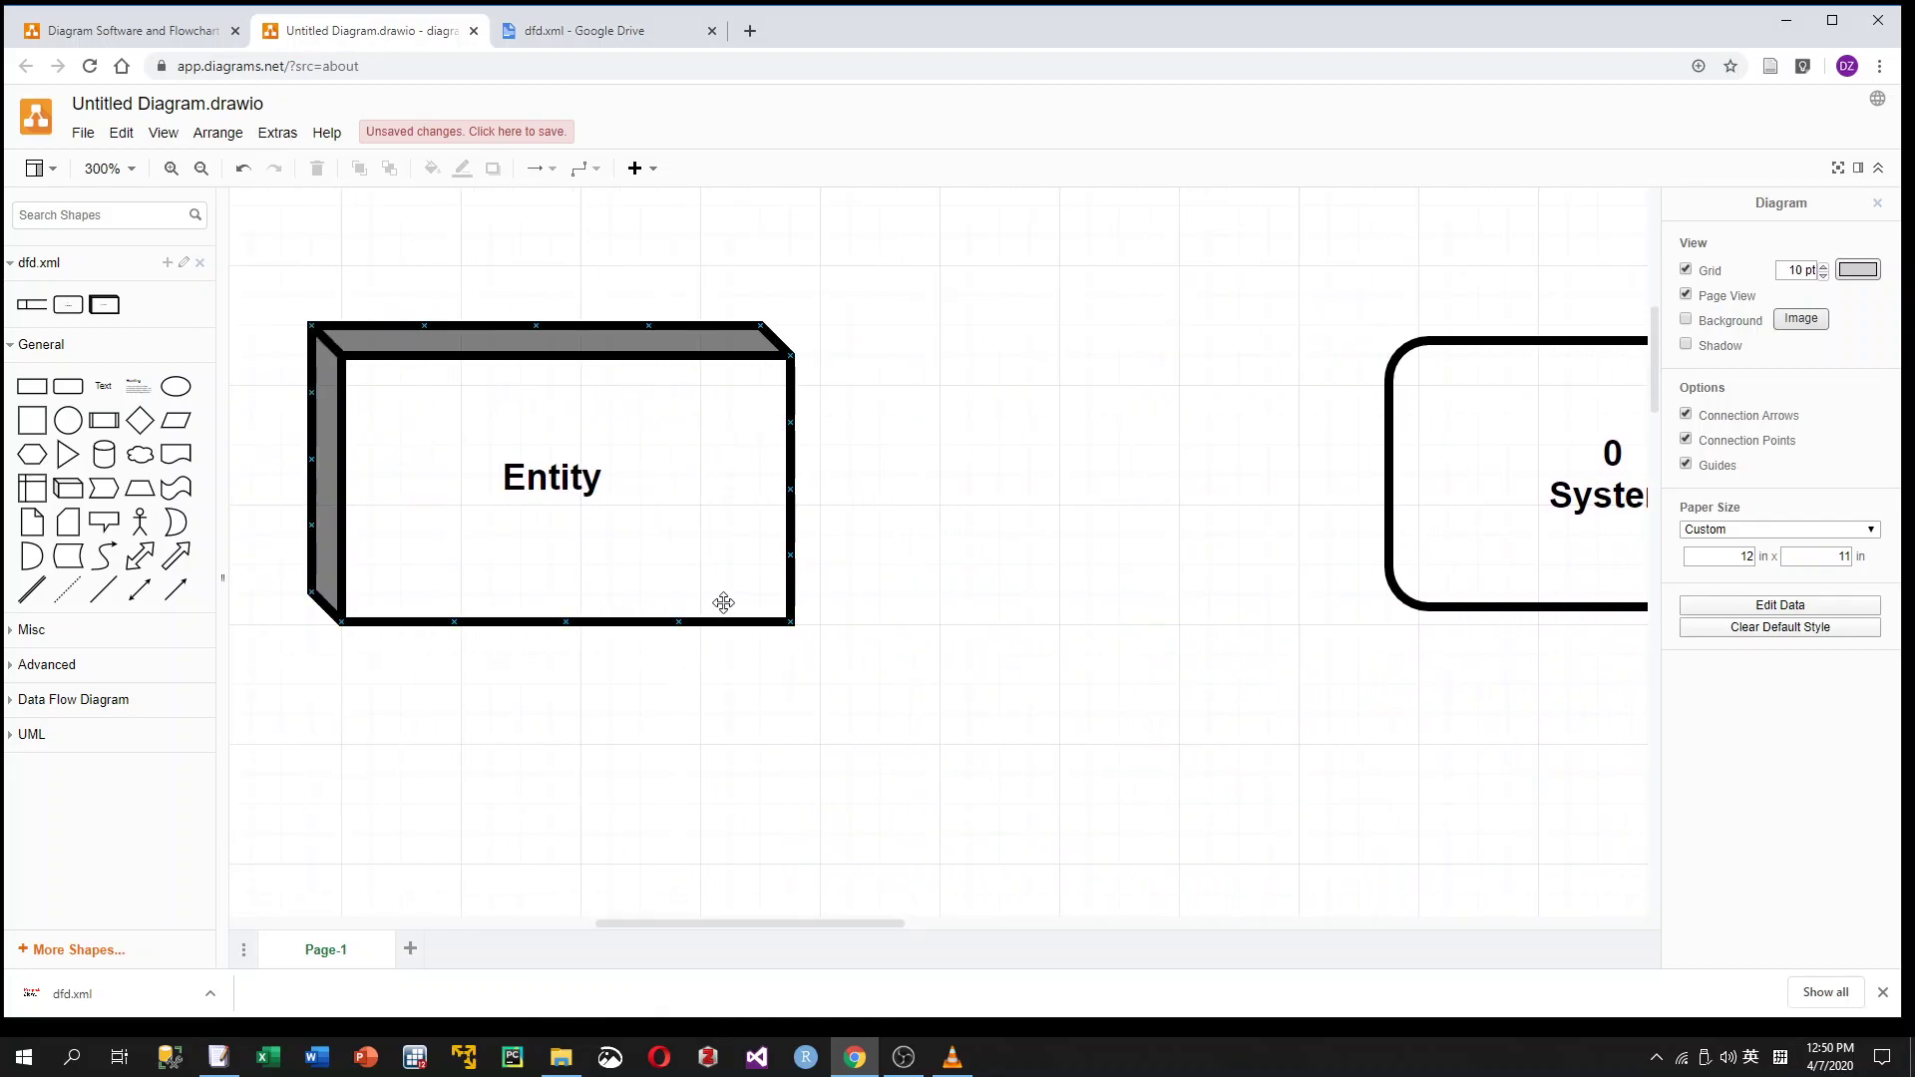
pyautogui.click(605, 455)
pyautogui.doubleClick(580, 462)
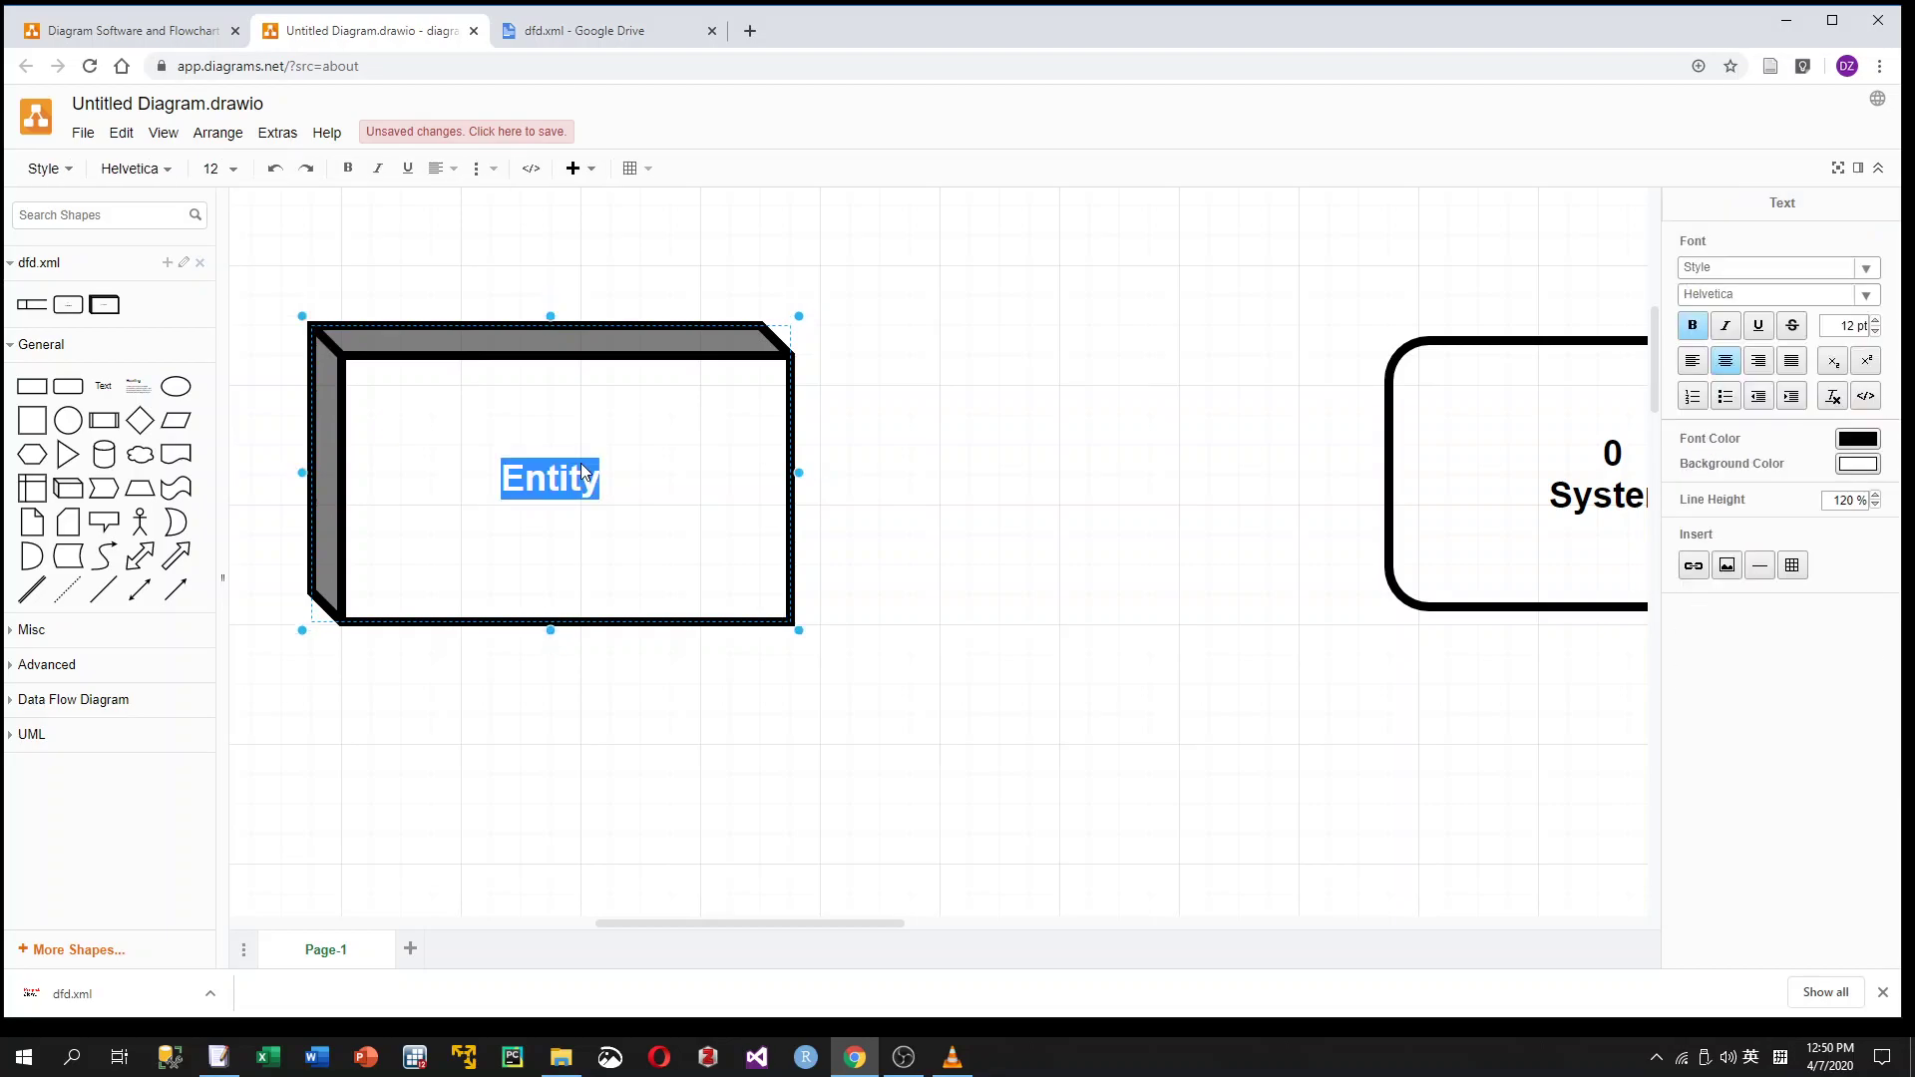
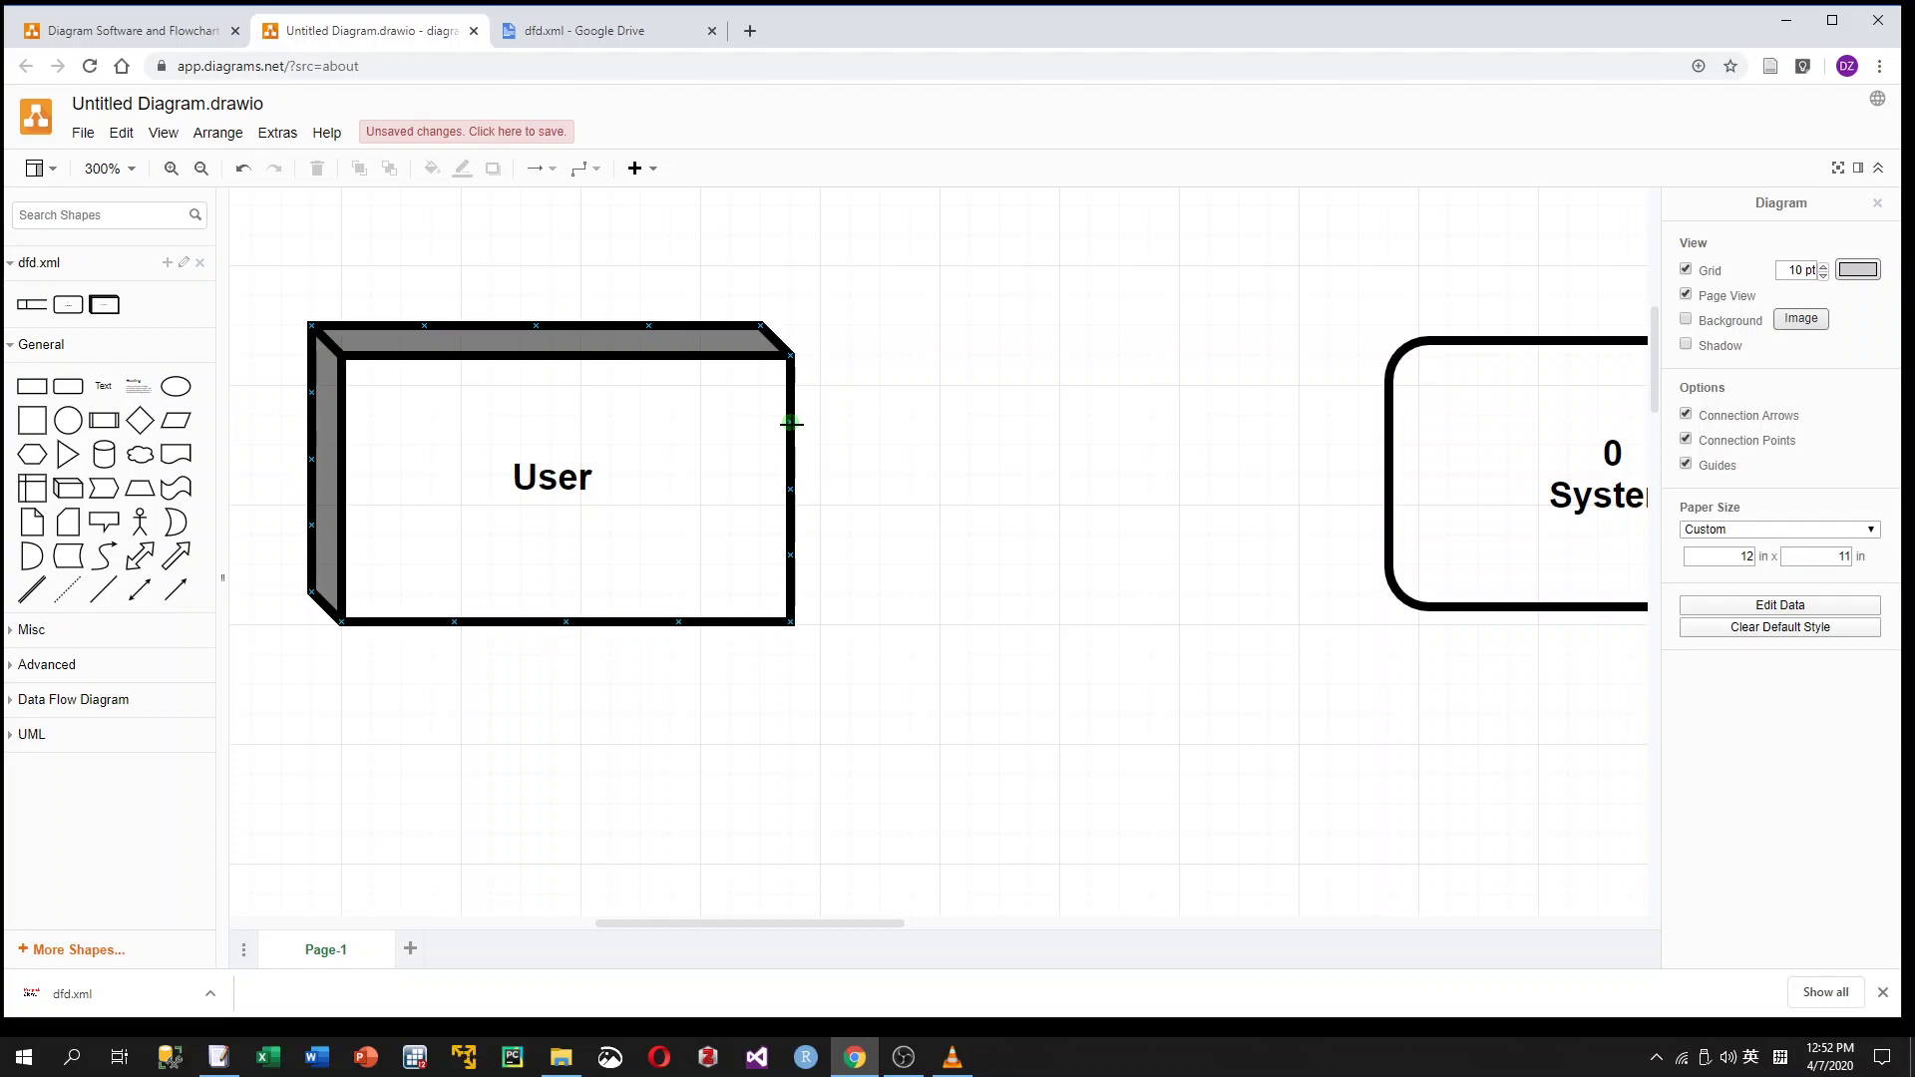
# Connect the User entity's right edge to the System process's left edge with an arrow, and shift both shapes up and to the left
pyautogui.moveTo(791, 424); pyautogui.dragTo(1388, 410)
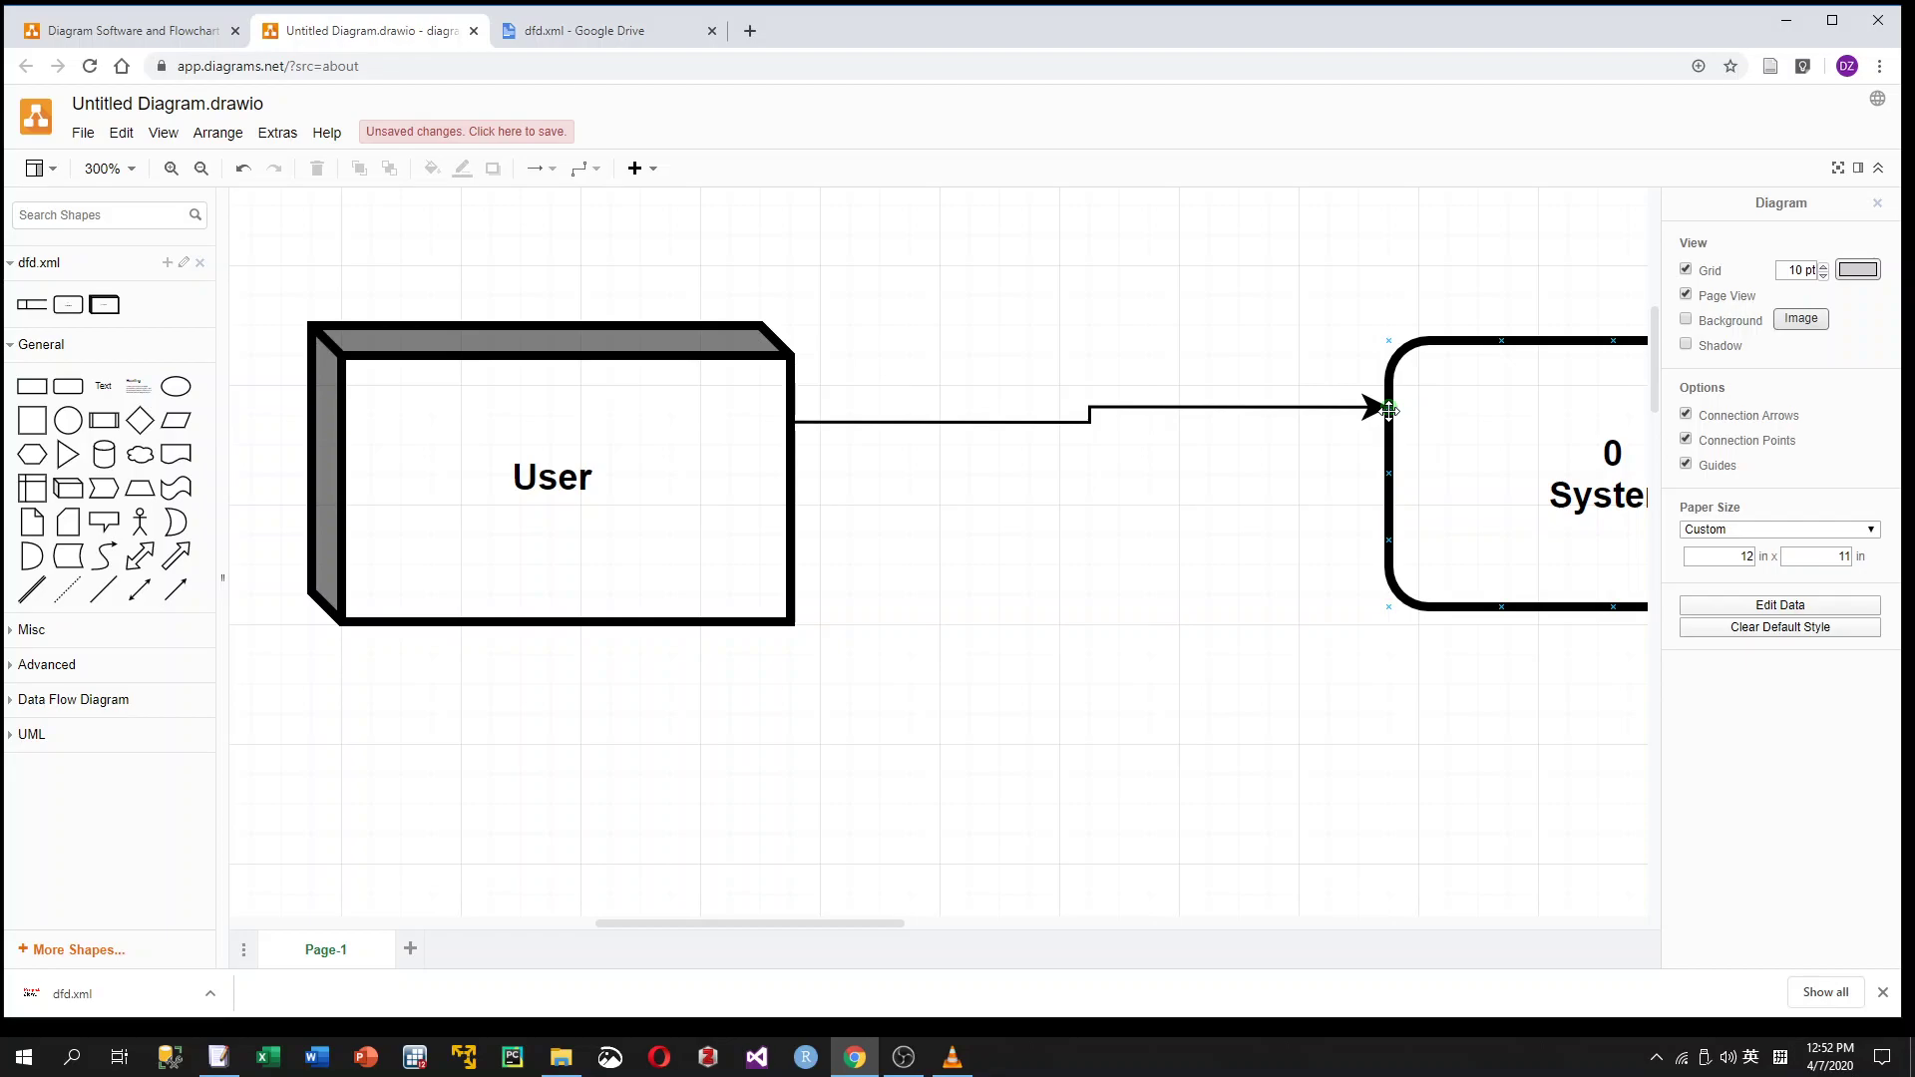
pyautogui.click(1388, 410)
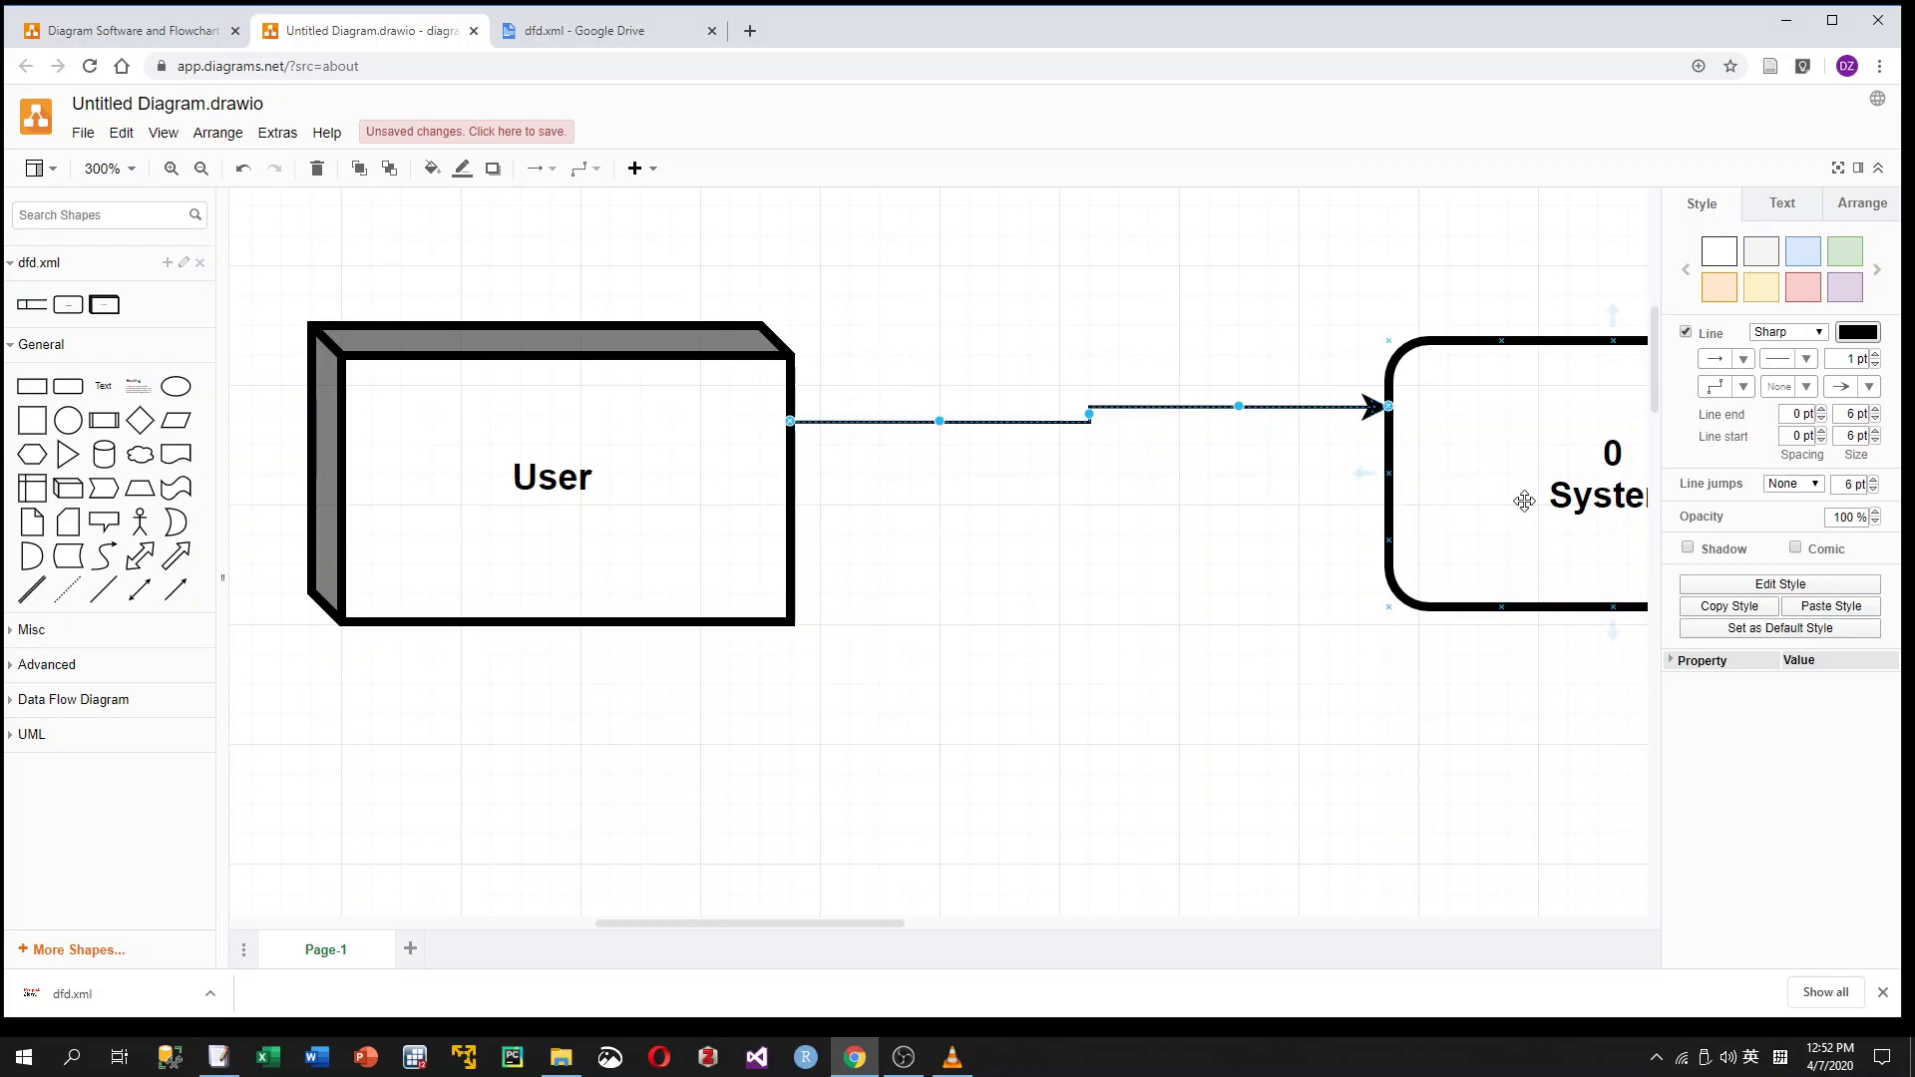
pyautogui.click(1559, 488)
pyautogui.moveTo(1559, 488); pyautogui.dragTo(1437, 502)
pyautogui.moveTo(727, 530); pyautogui.dragTo(659, 475)
pyautogui.moveTo(1346, 456); pyautogui.dragTo(1320, 389)
pyautogui.click(935, 510)
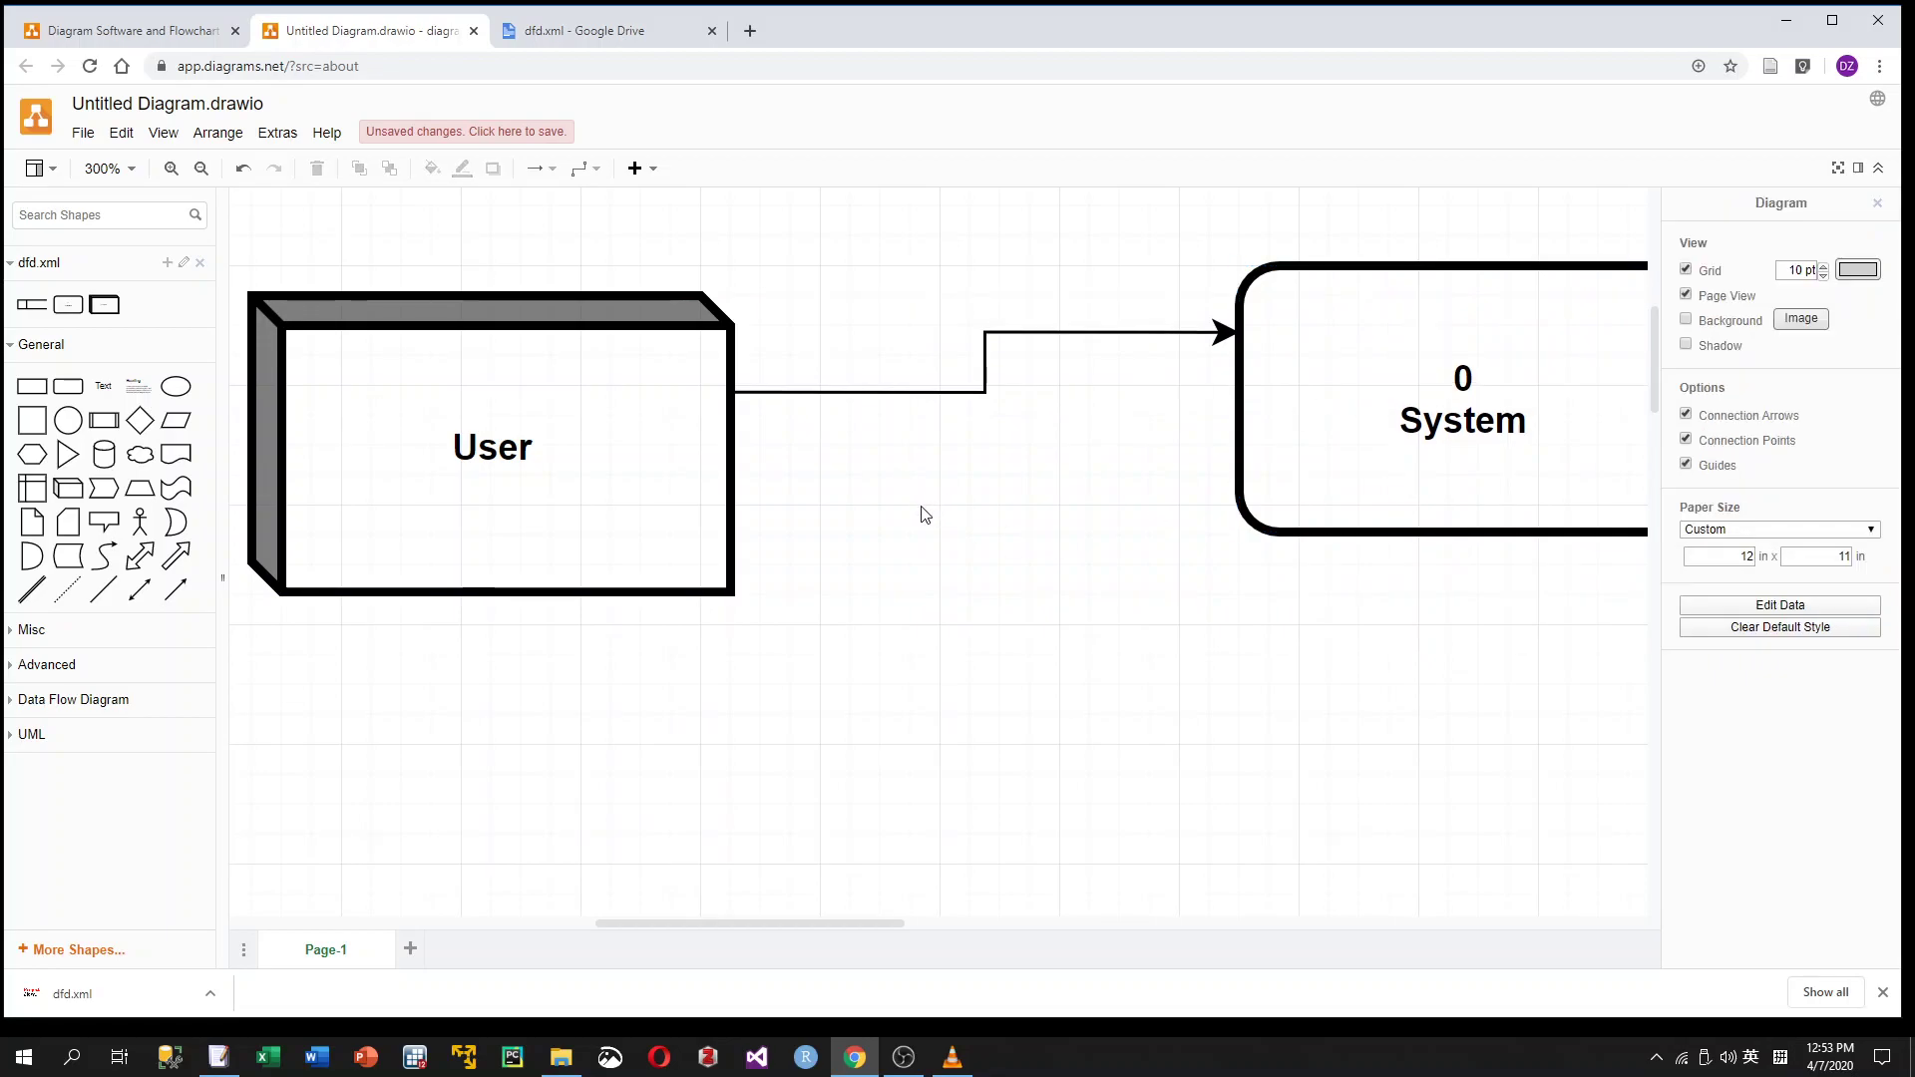
# Set the line width of the arrow between User and System to 2 pt
pyautogui.click(1203, 336)
pyautogui.click(1060, 284)
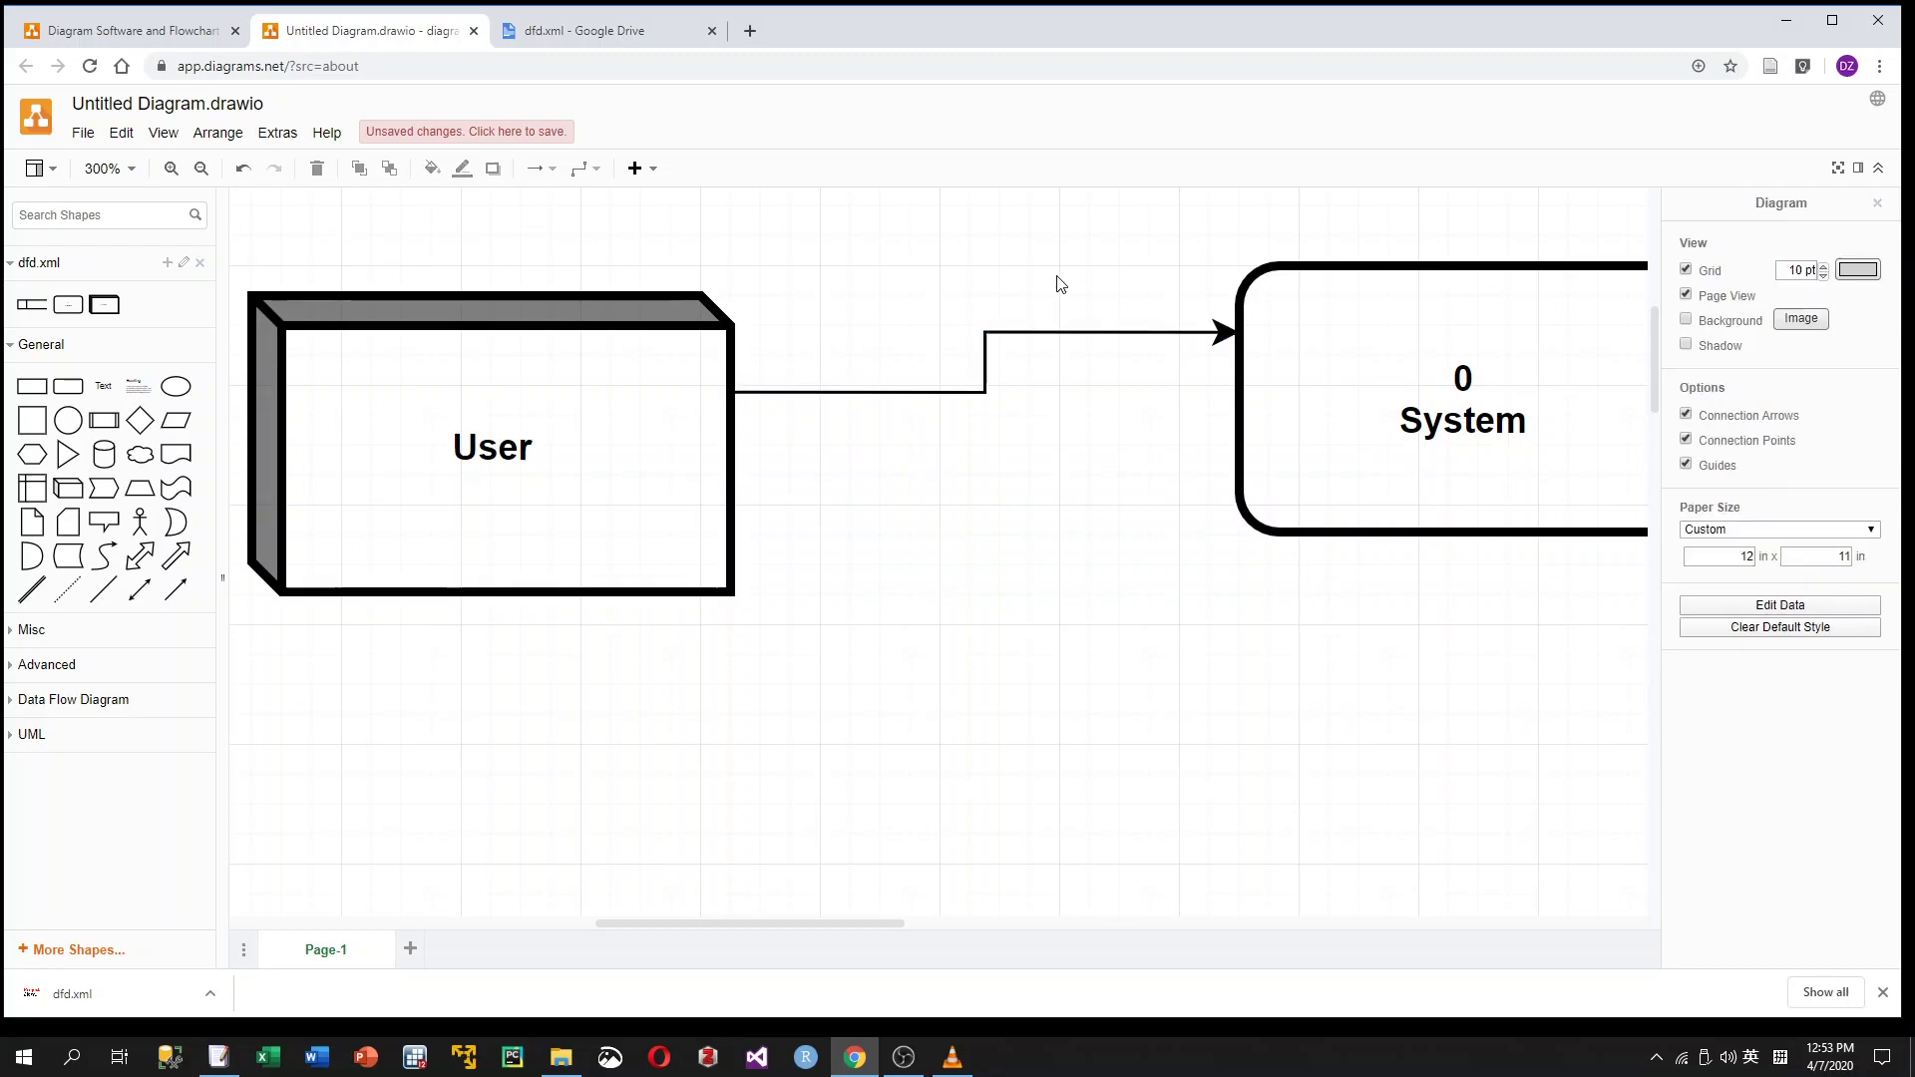
pyautogui.click(1073, 330)
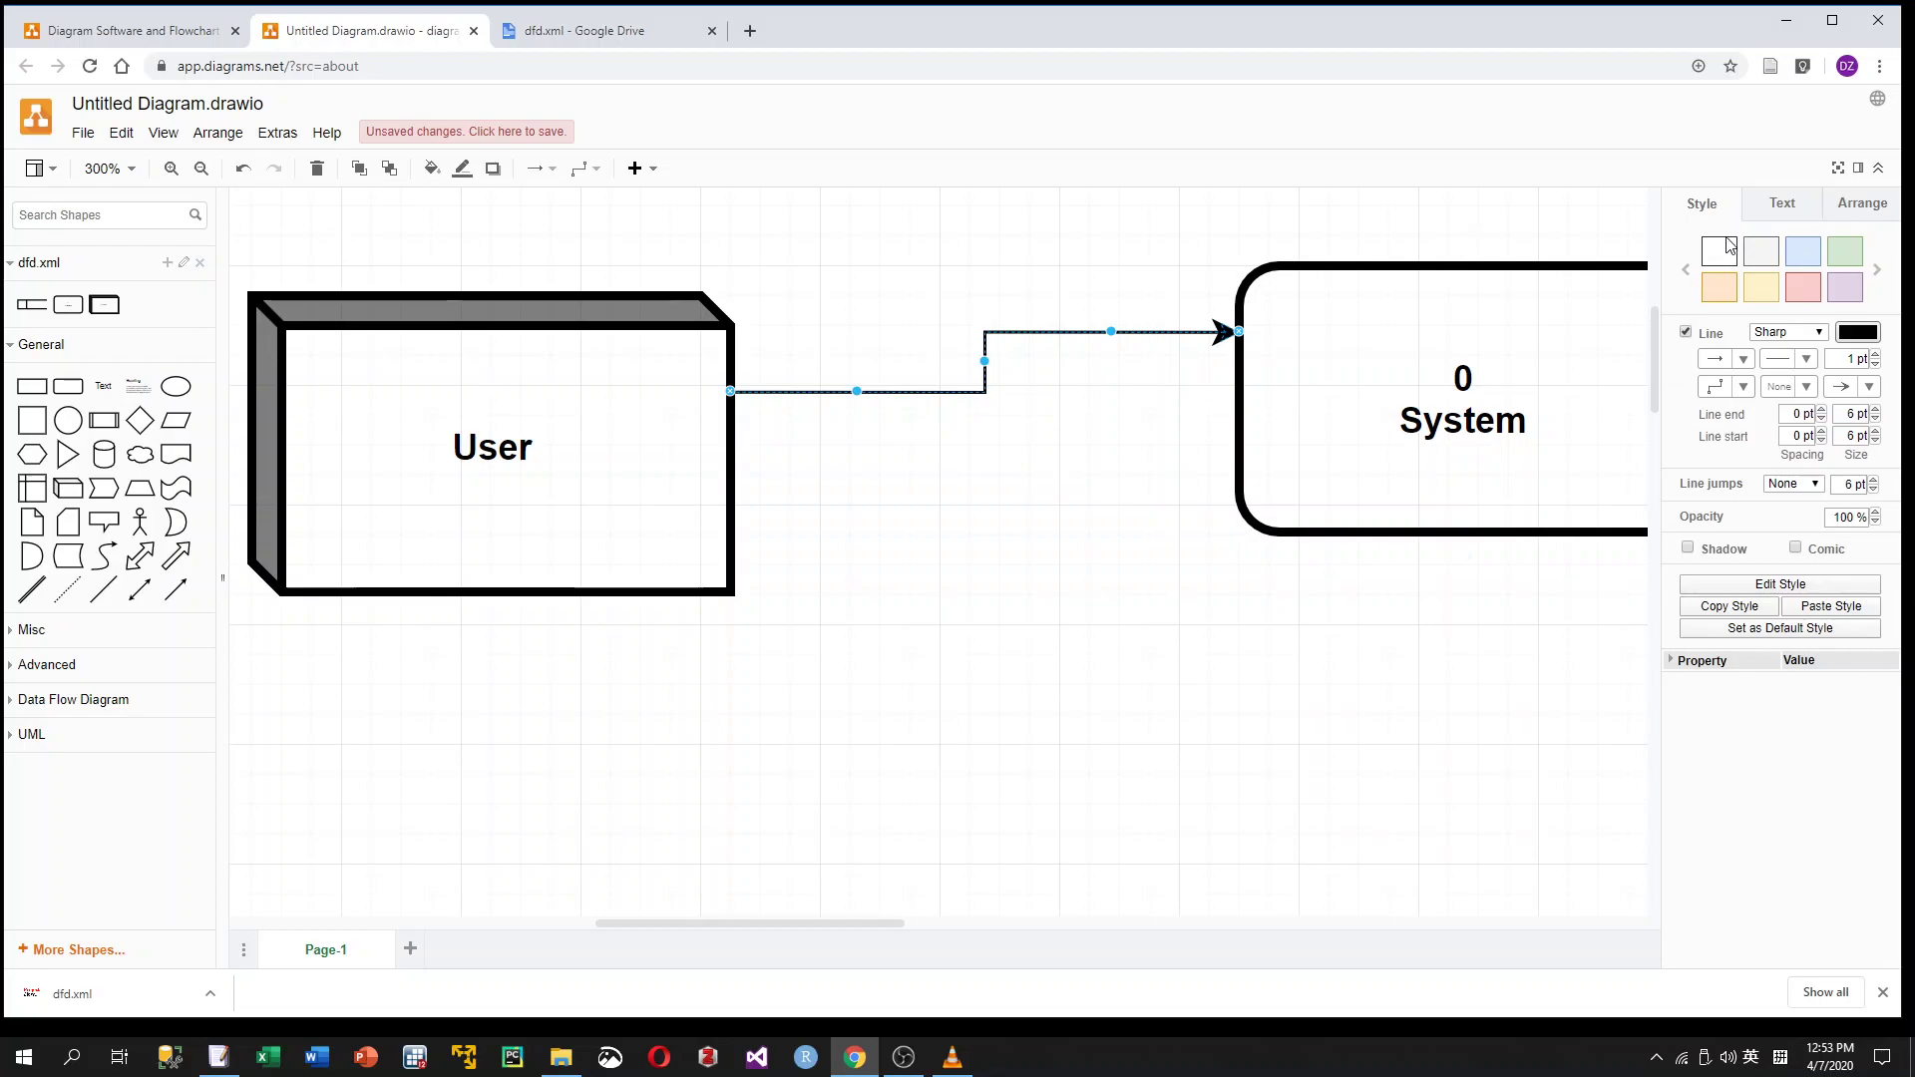
pyautogui.click(1763, 209)
pyautogui.click(1865, 207)
pyautogui.click(1707, 213)
pyautogui.click(1876, 354)
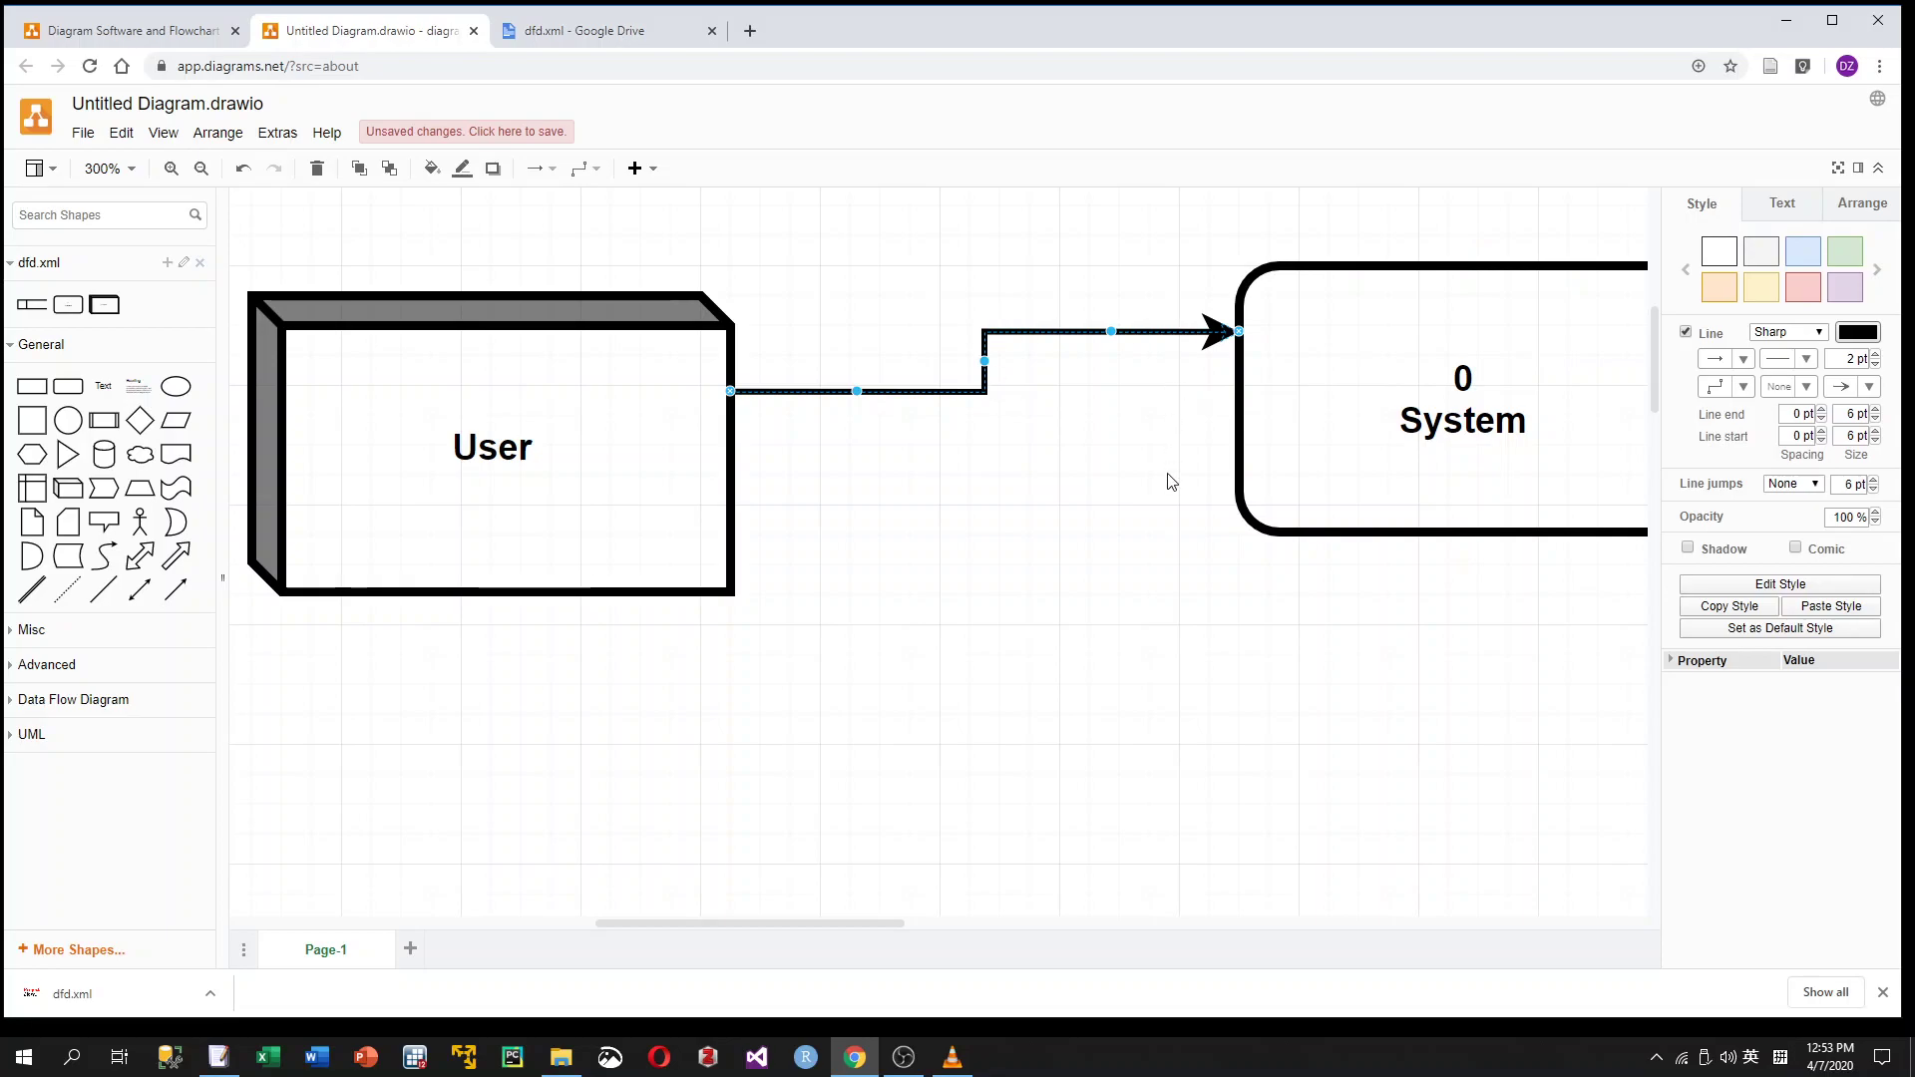
pyautogui.click(1105, 476)
# Set the style of the User-to-System arrow as the default style
pyautogui.click(945, 392)
pyautogui.rightClick(945, 392)
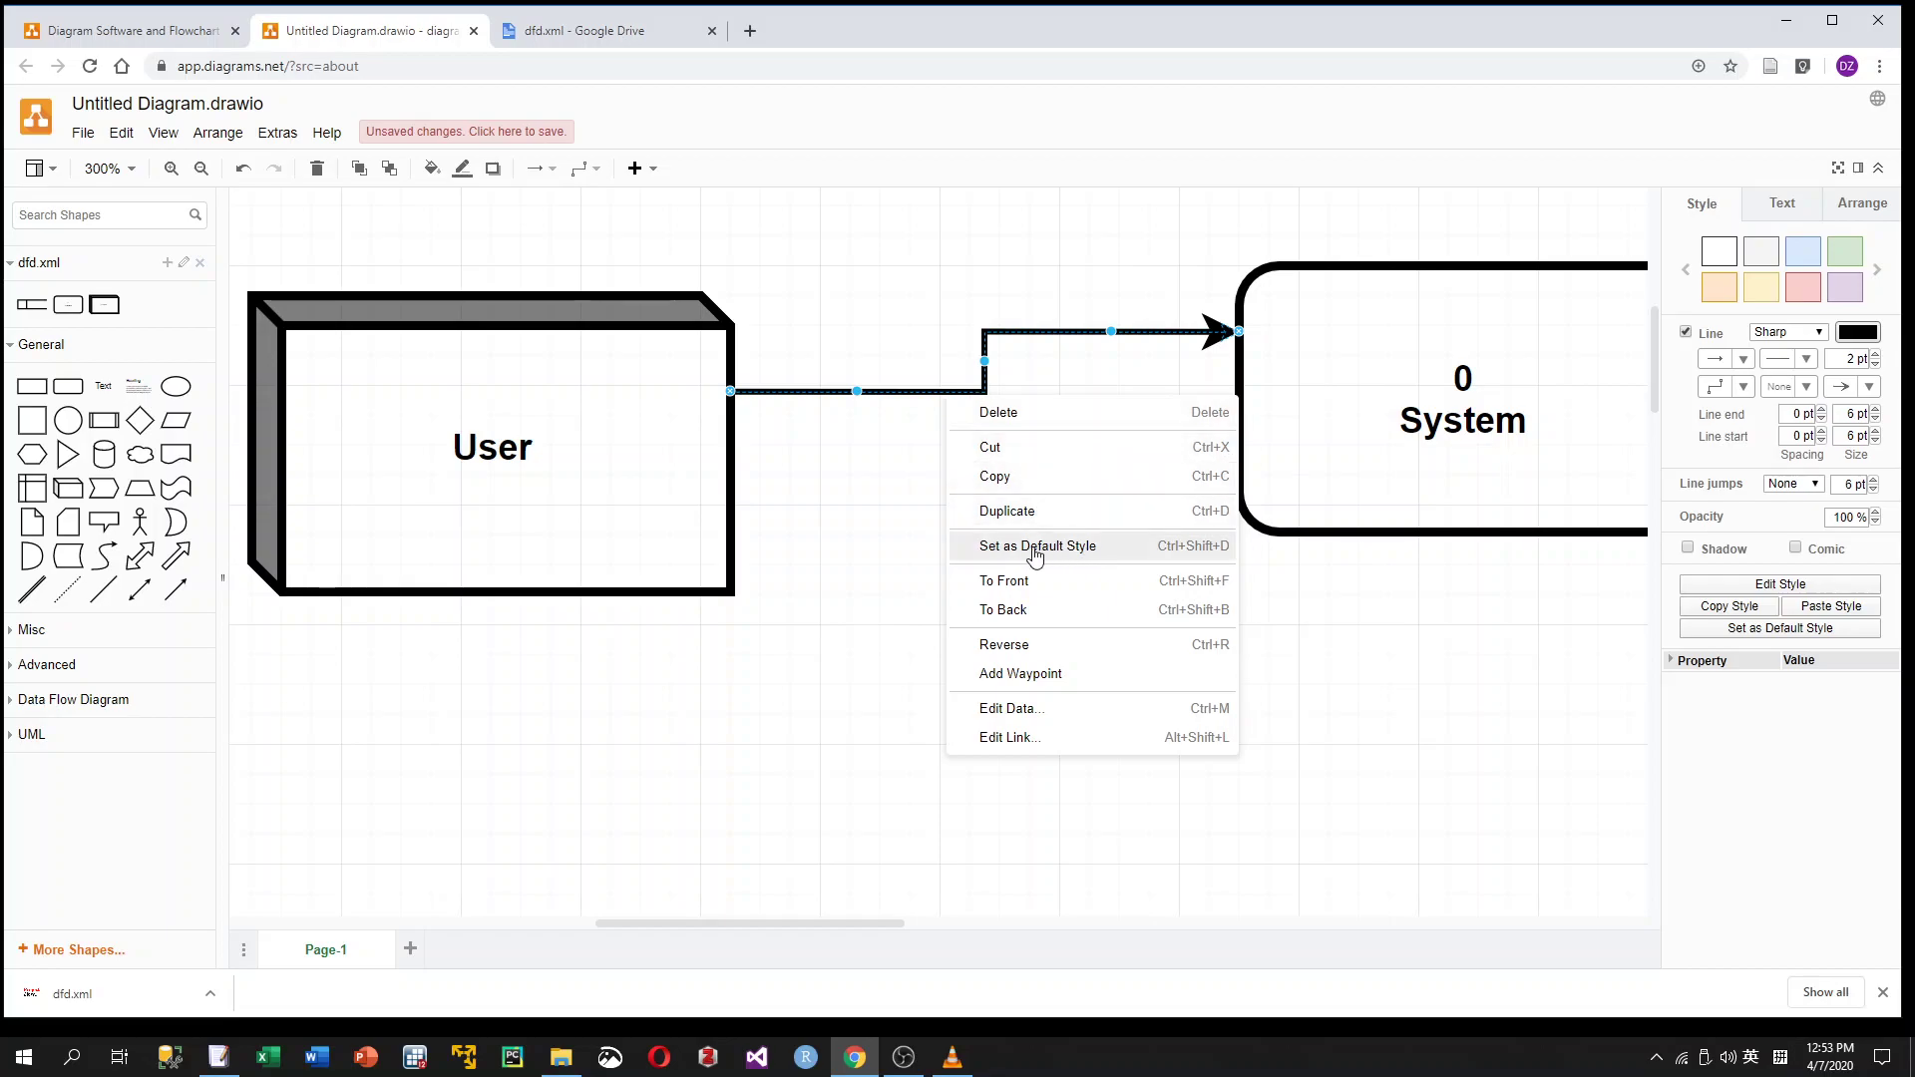
pyautogui.click(1075, 557)
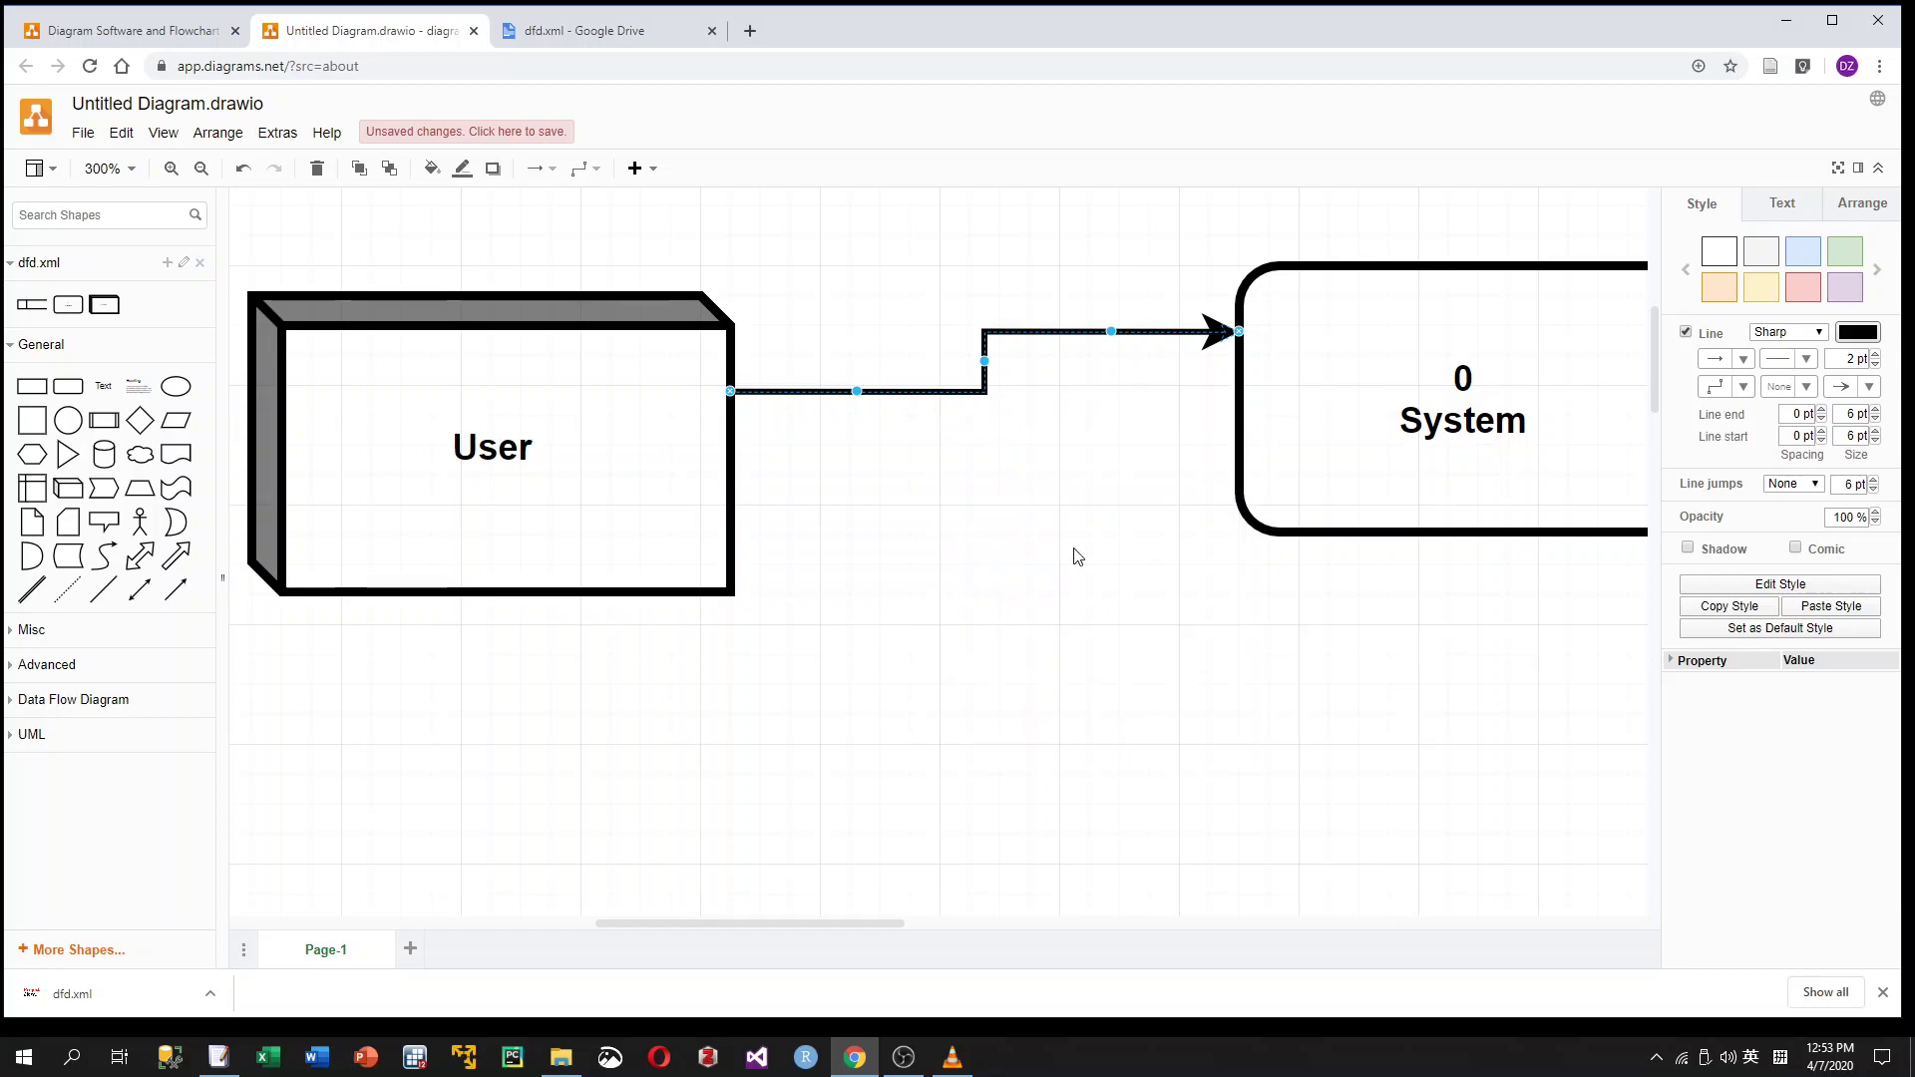
# Move the System process down until it lines up with the User entity and the arrow between them runs straight
pyautogui.click(1075, 557)
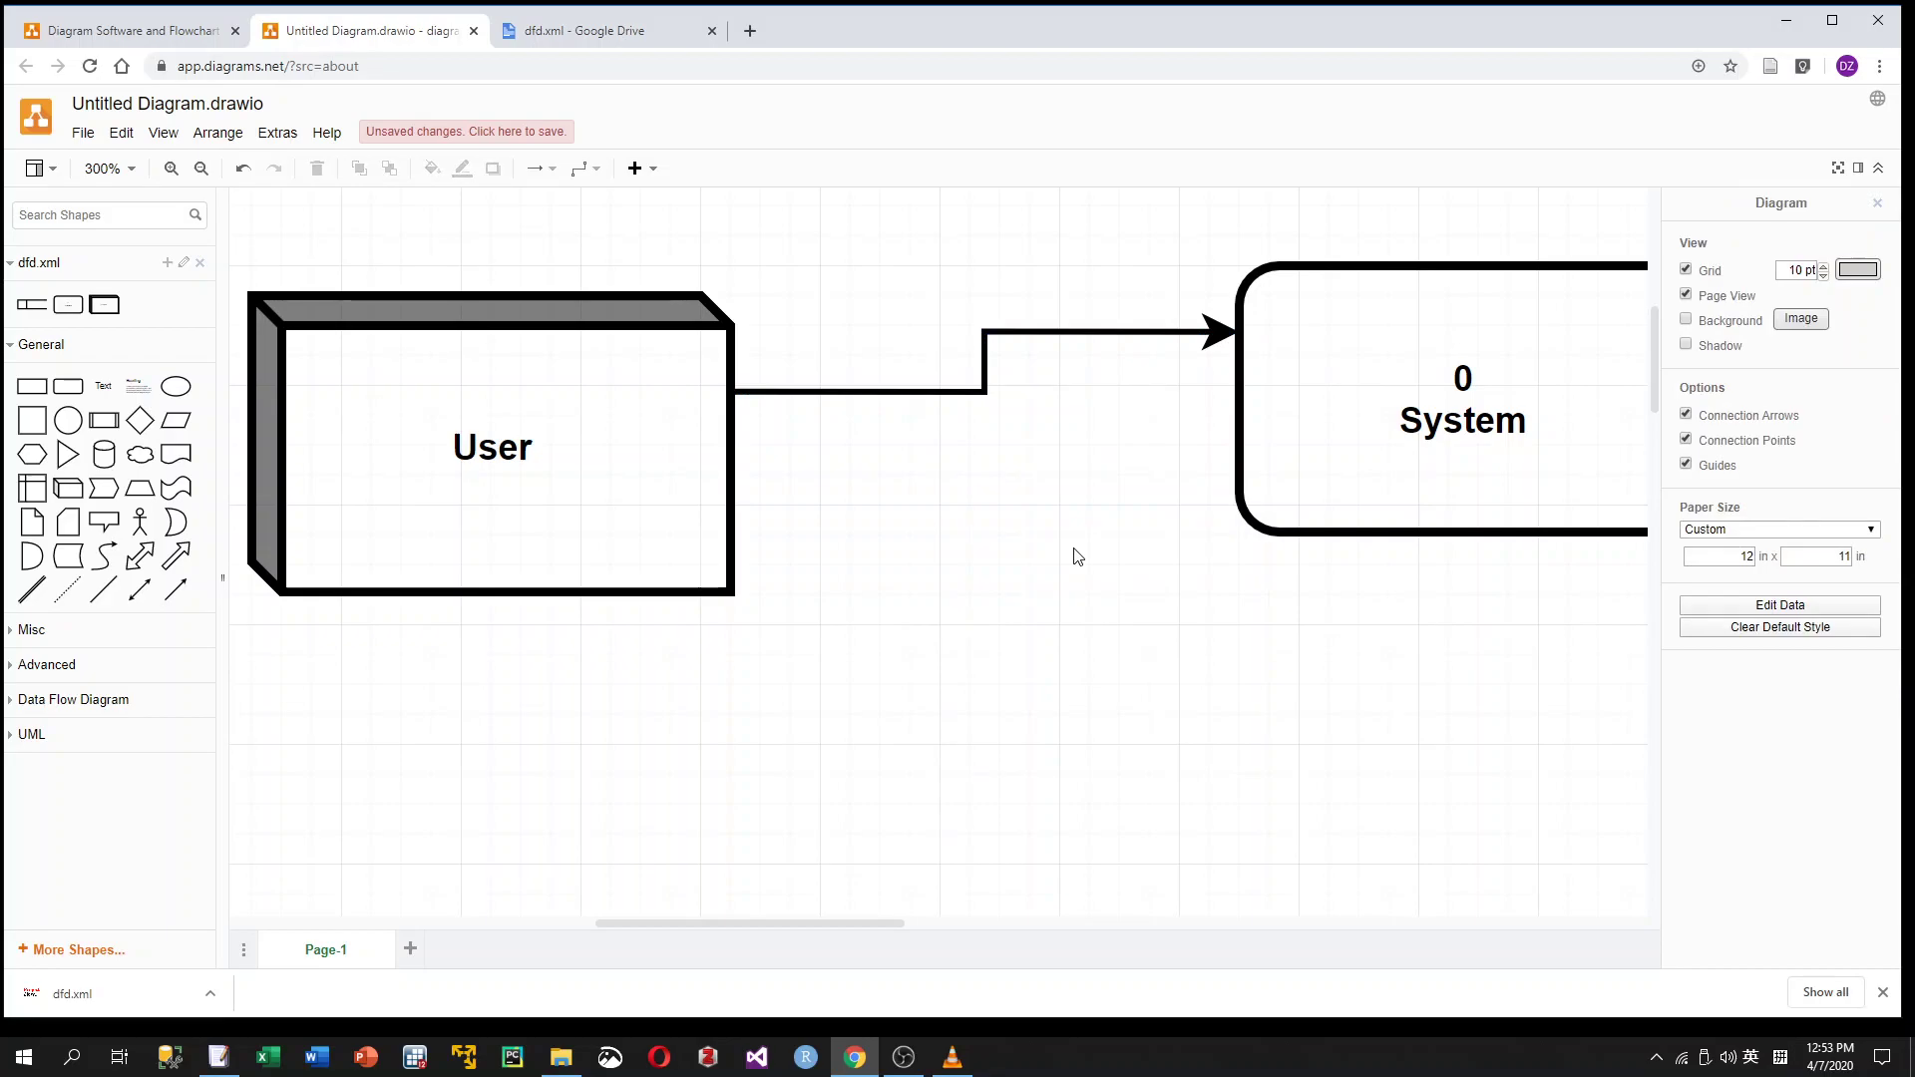
pyautogui.moveTo(1304, 444); pyautogui.dragTo(1313, 513)
pyautogui.click(923, 357)
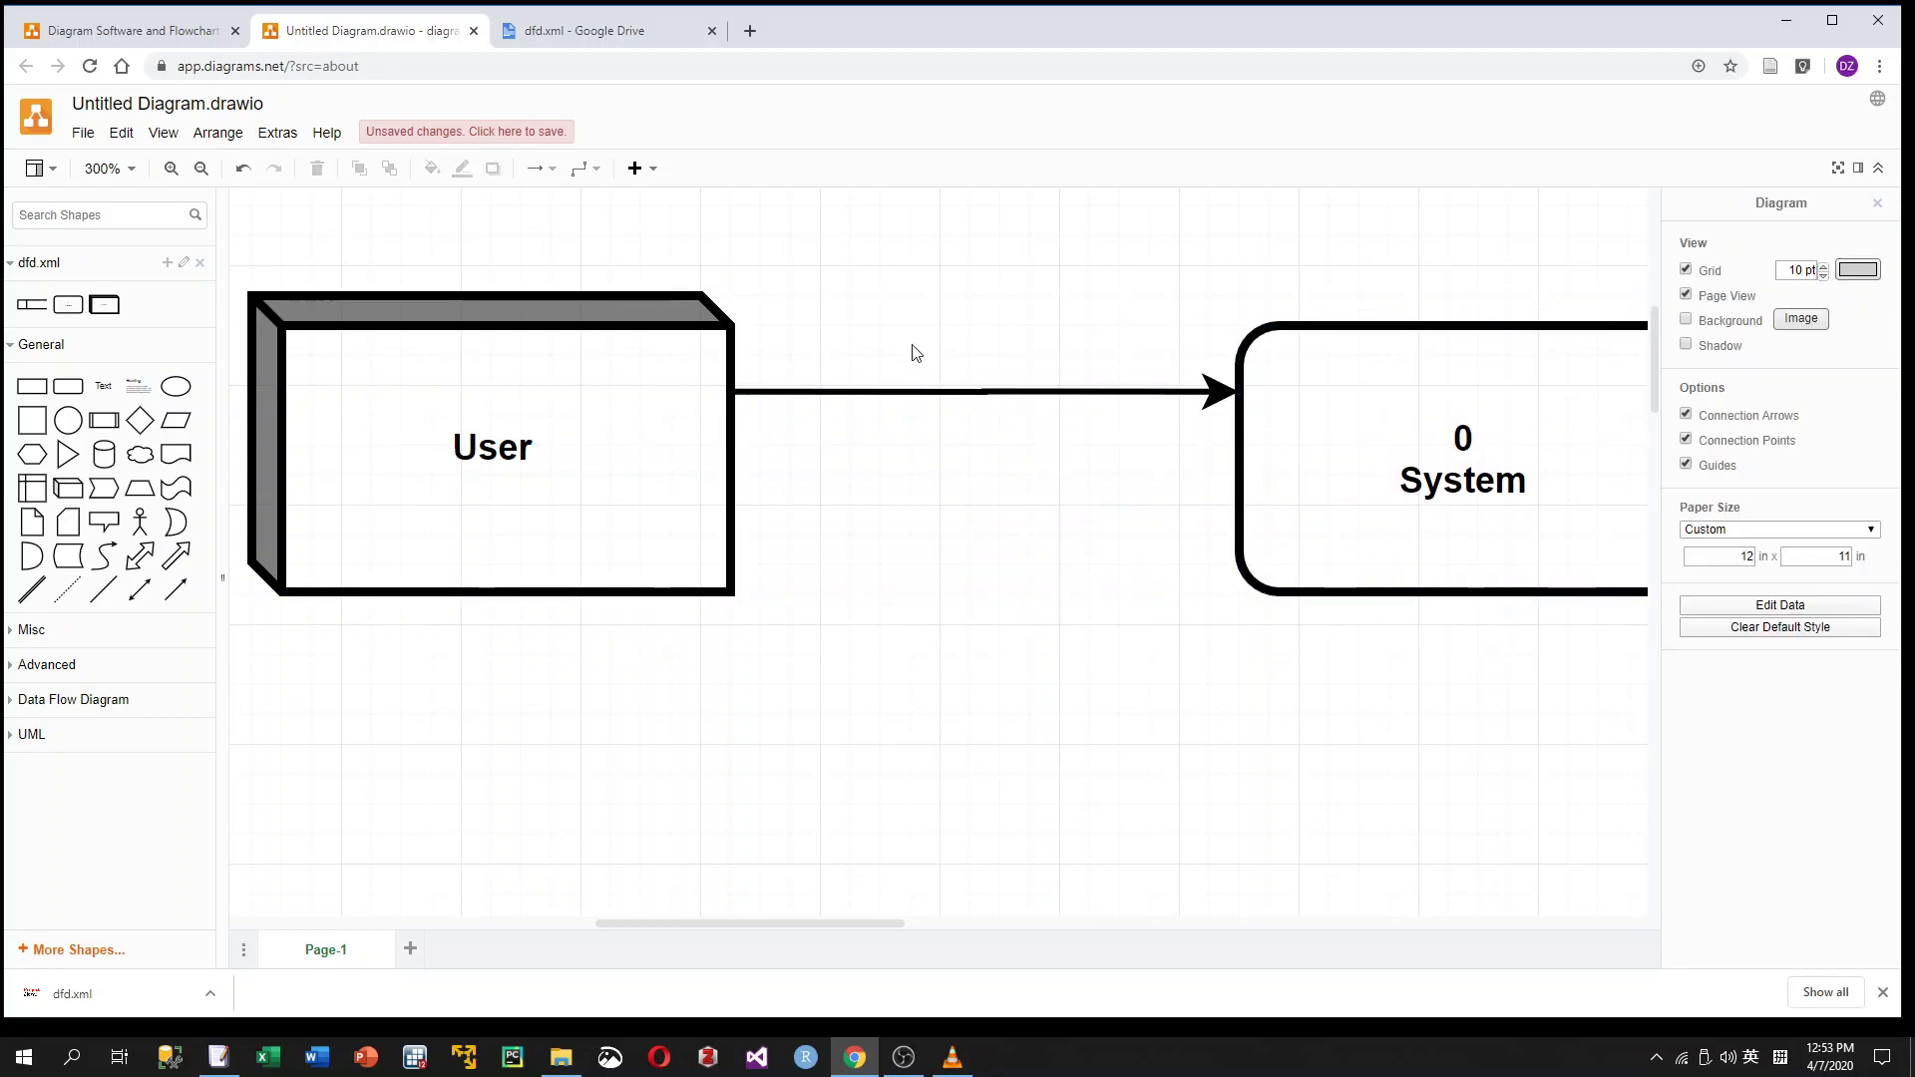
# Add a text label reading User Name just above the arrow from User to System
pyautogui.doubleClick(909, 336)
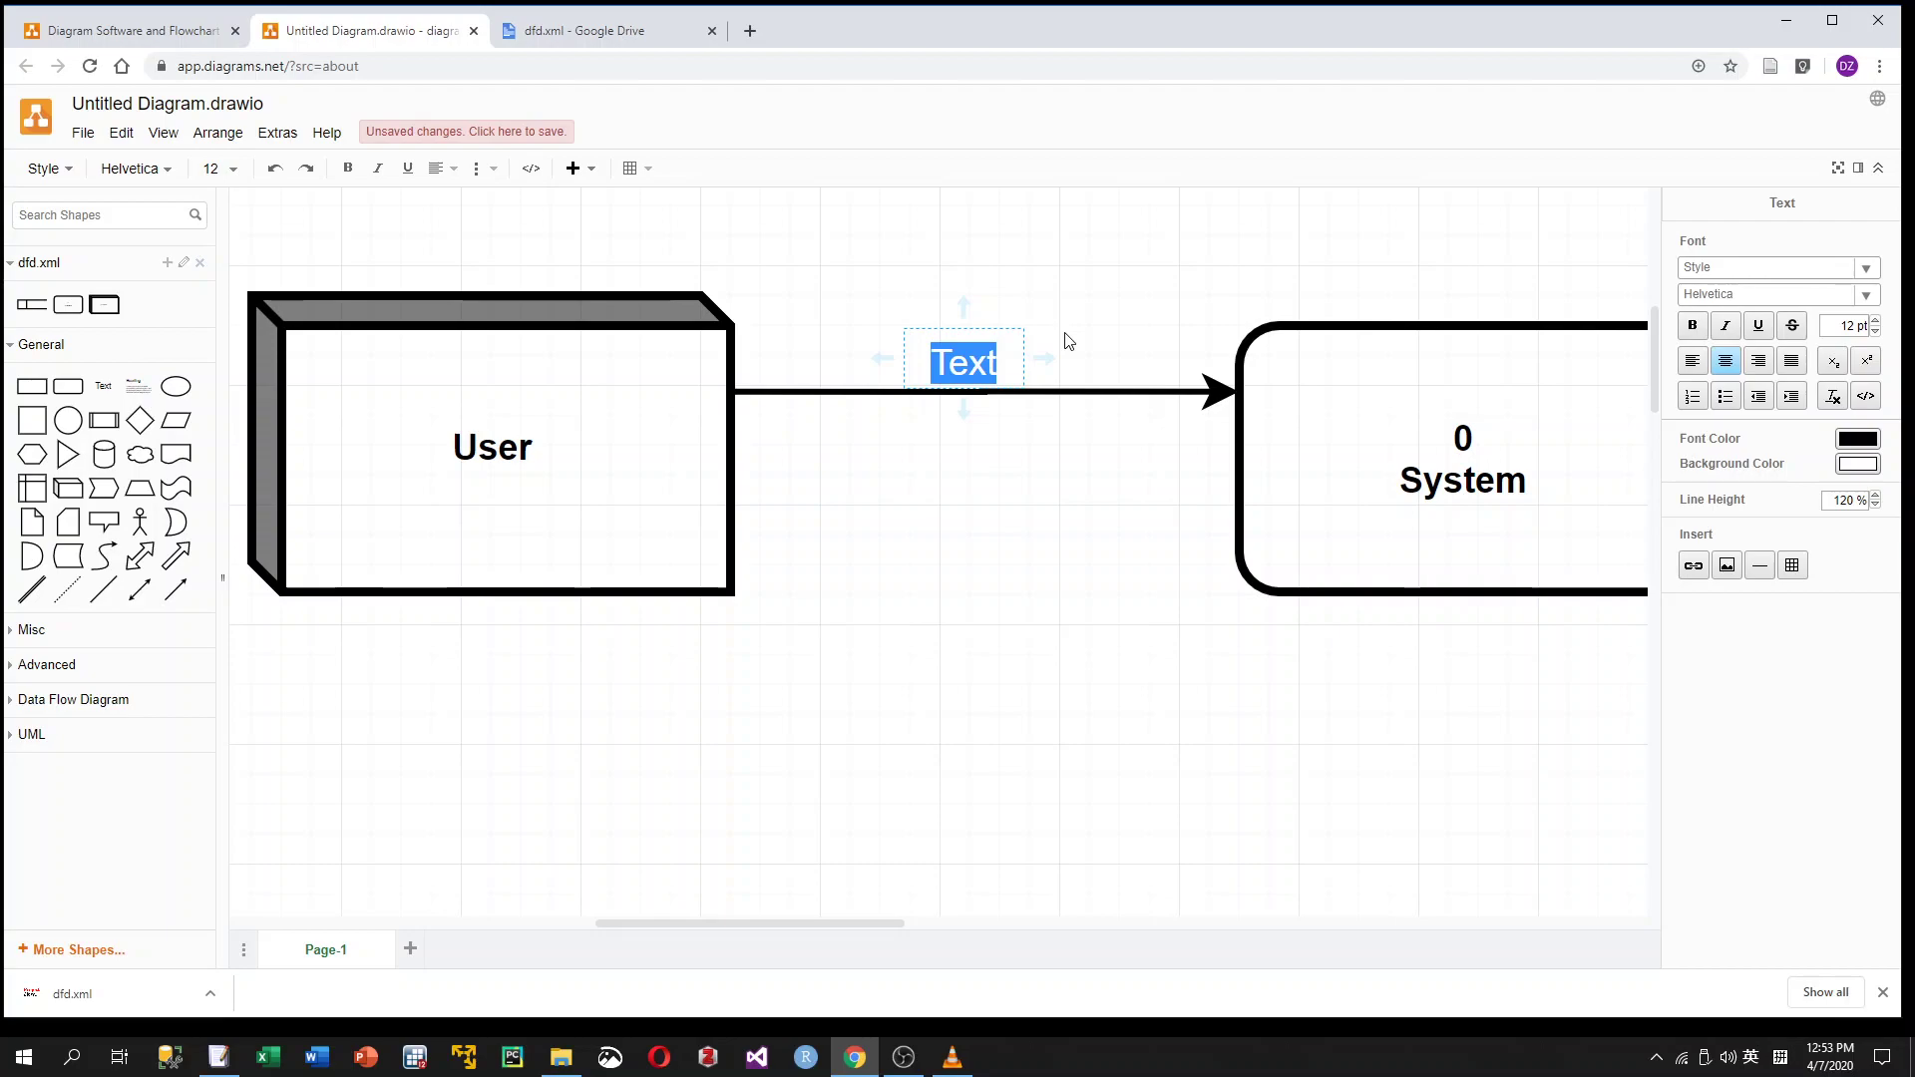
pyautogui.write('U')
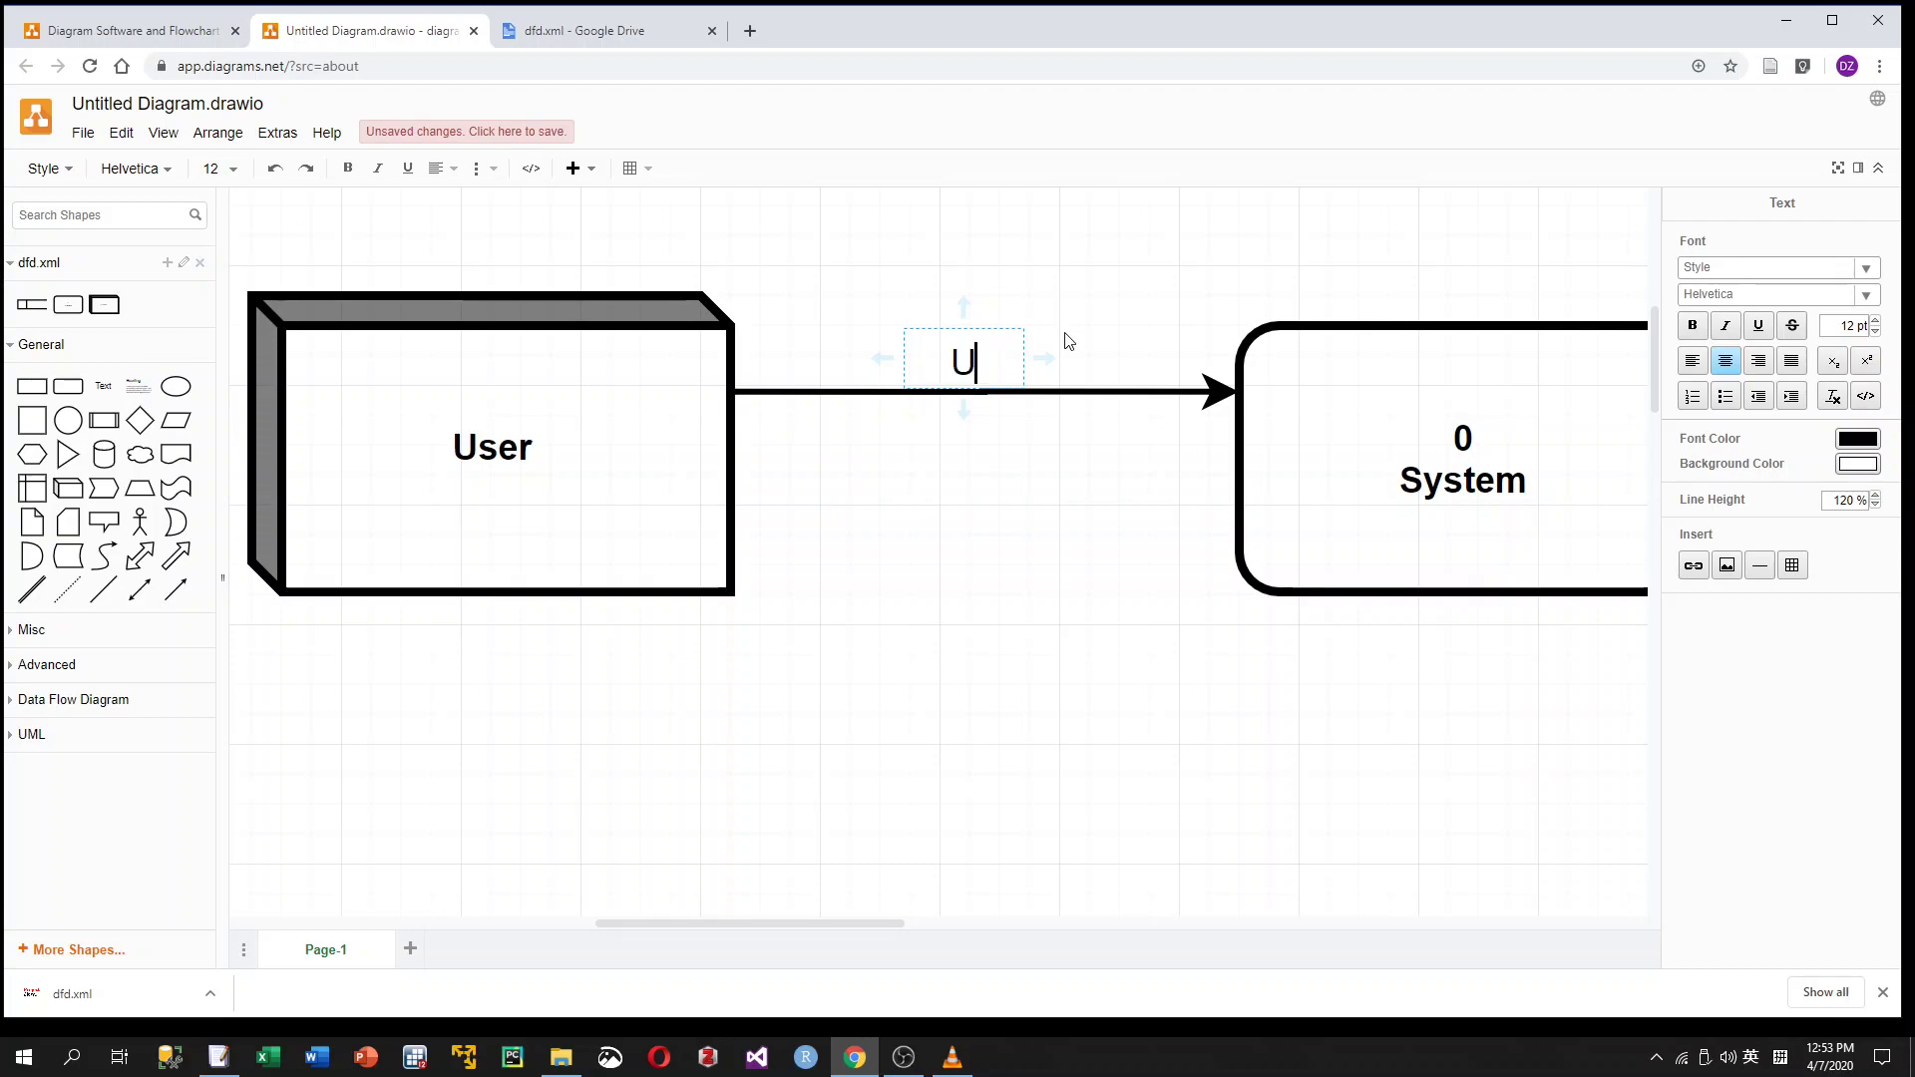
pyautogui.write('ser ')
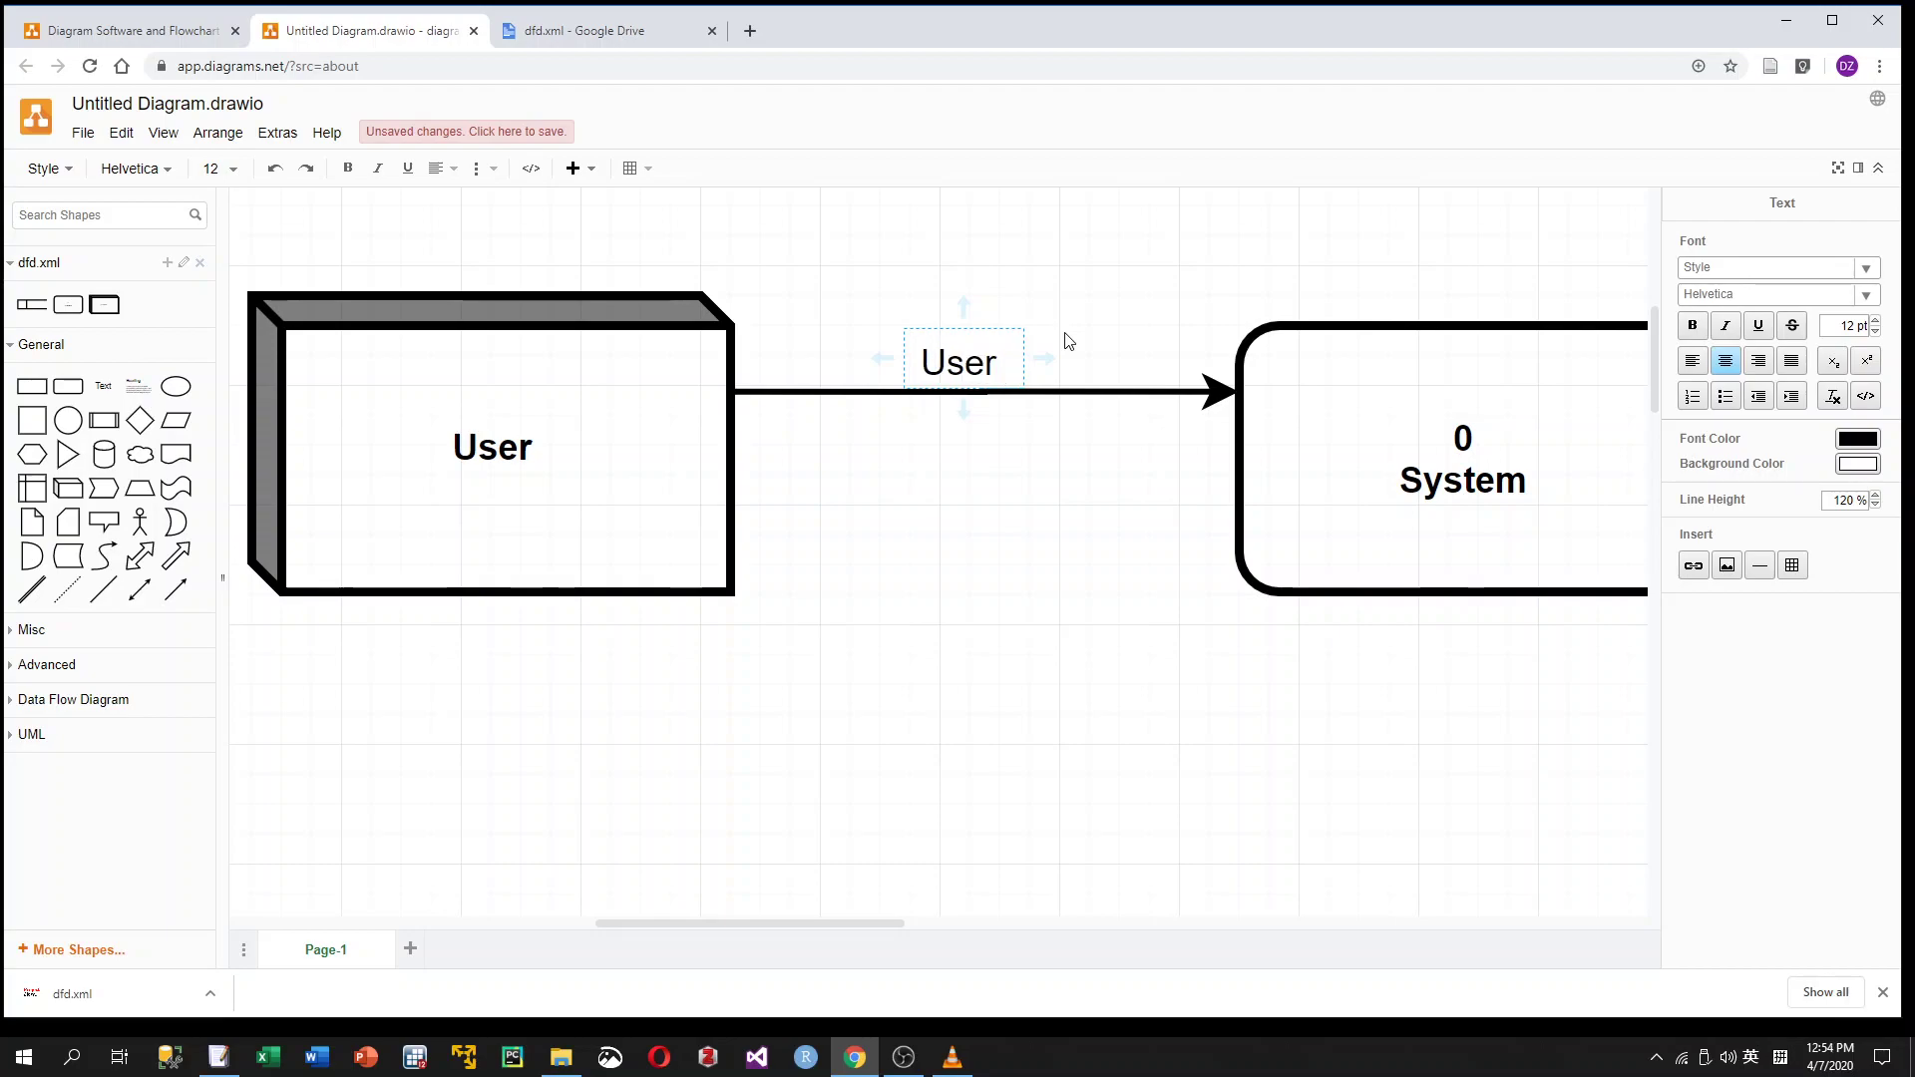
pyautogui.write('Name')
pyautogui.click(973, 504)
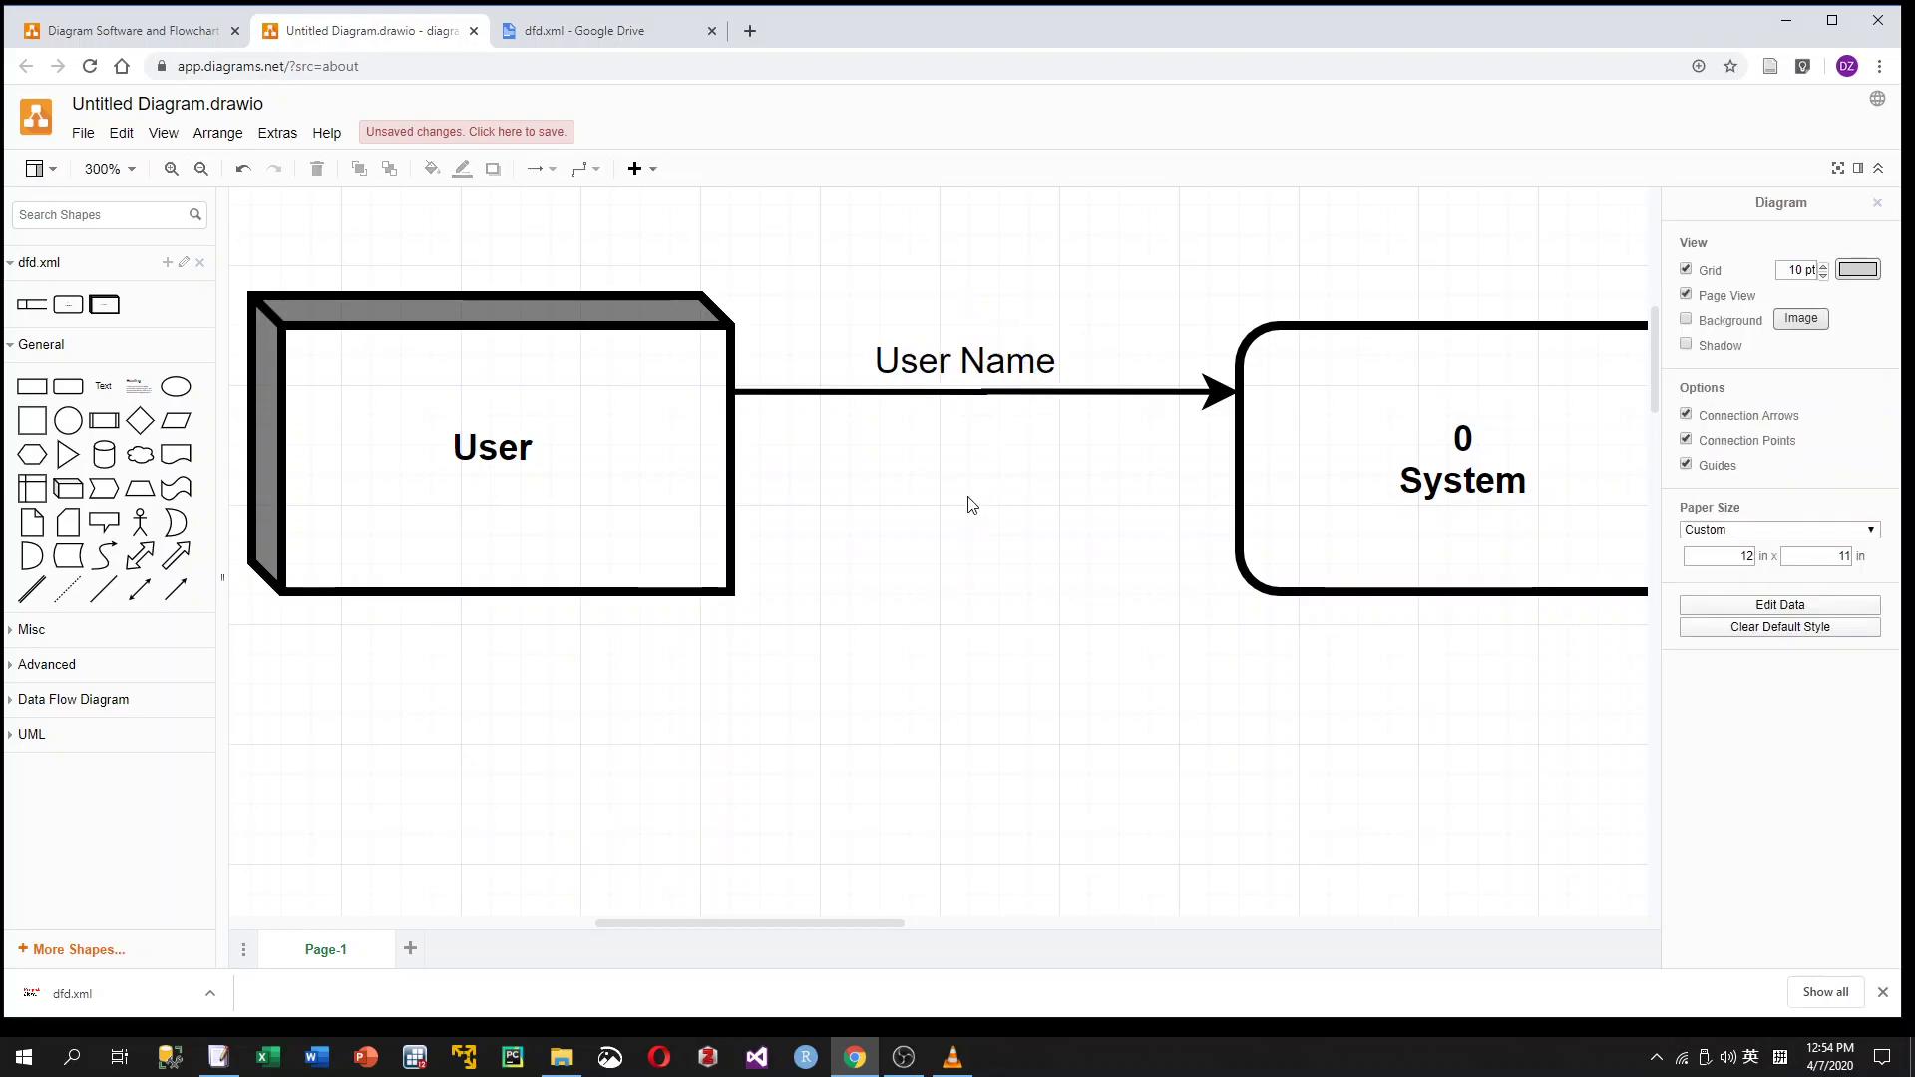